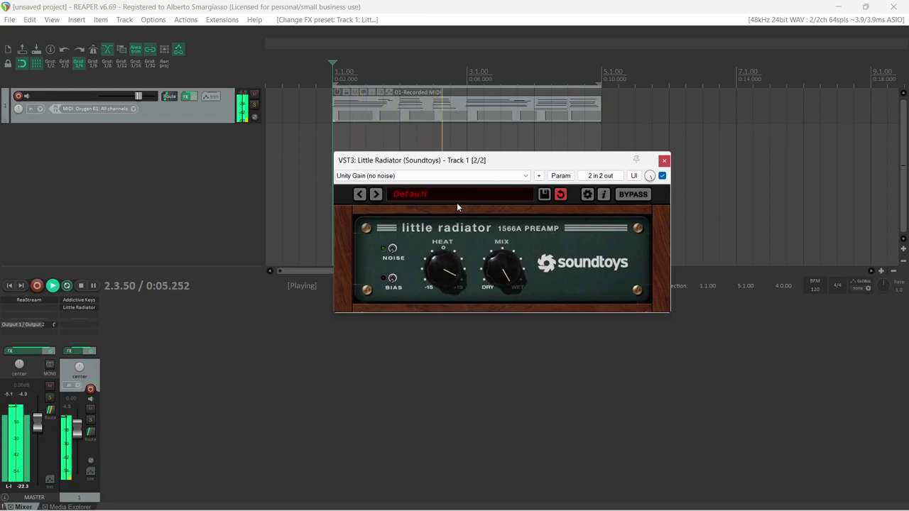
# Compare the playing track with Little Radiator active and bypassed, trying different Heat amounts down to -3.90 dB
pyautogui.click(662, 175)
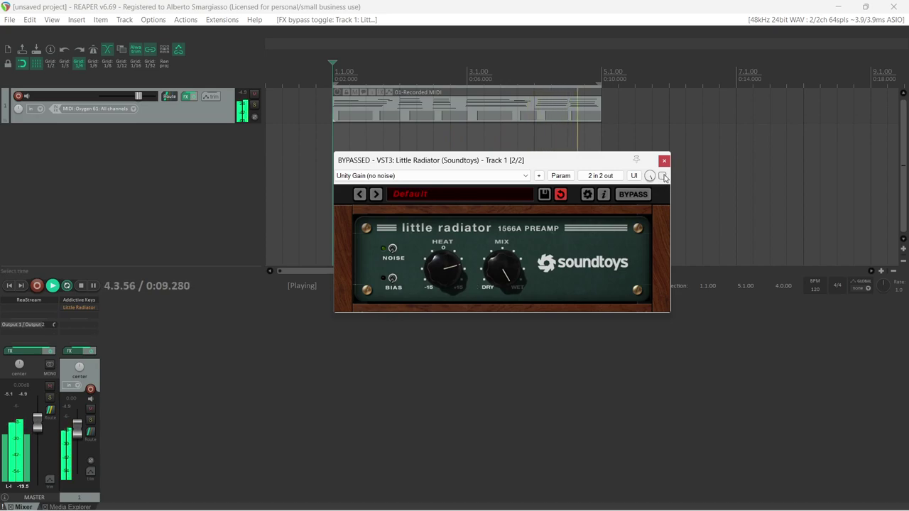
pyautogui.click(661, 175)
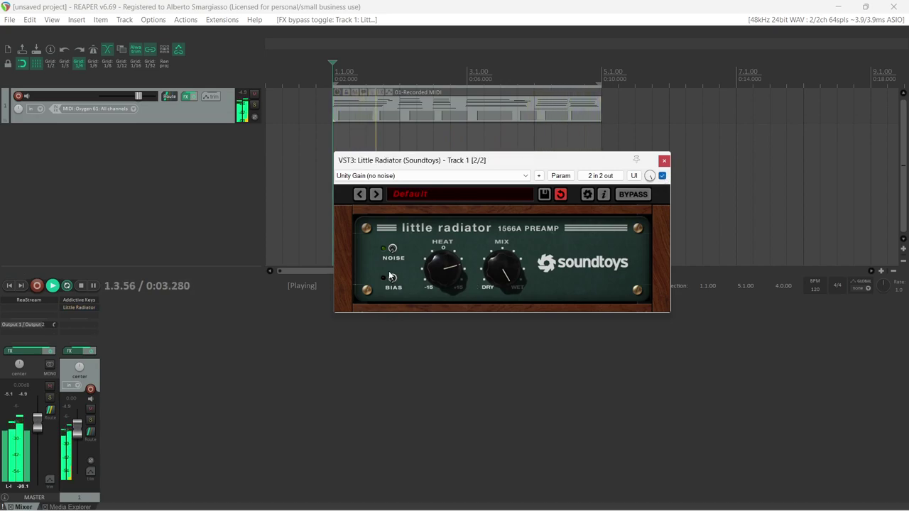
pyautogui.click(430, 176)
pyautogui.click(392, 199)
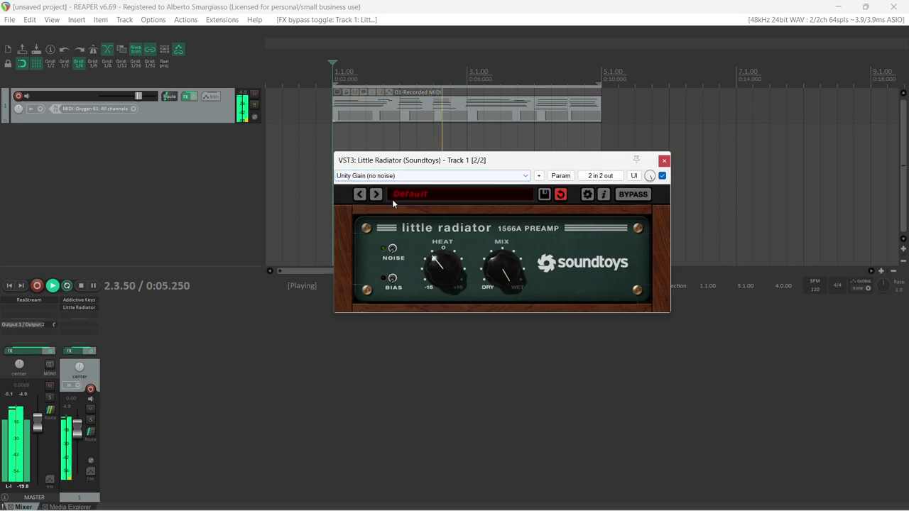
pyautogui.click(662, 175)
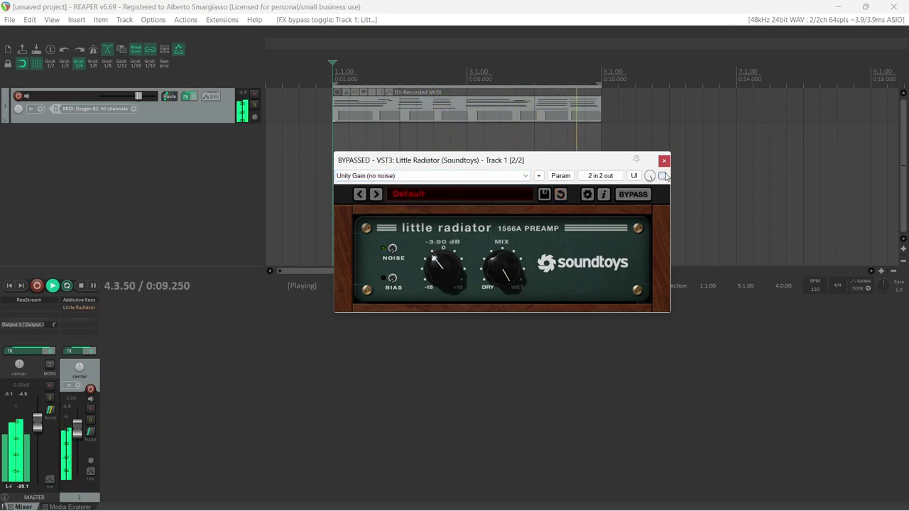
pyautogui.click(662, 175)
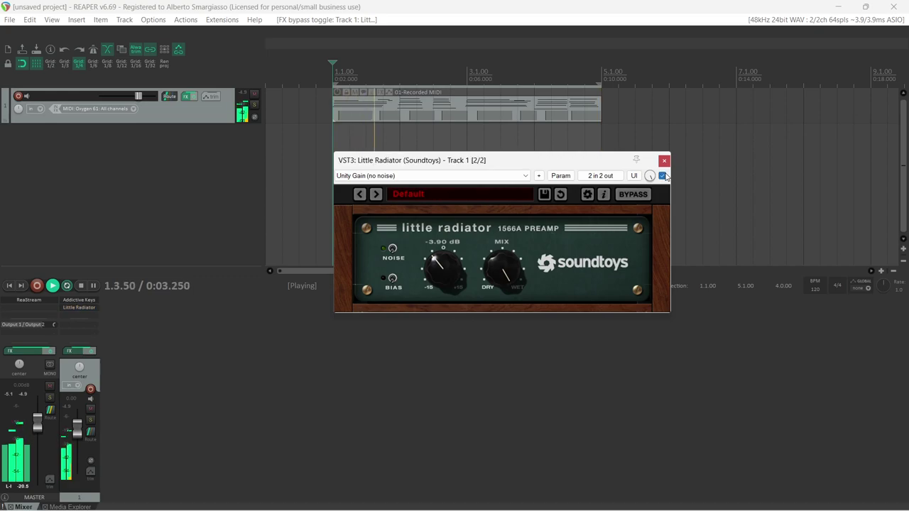
# Add the JS: Volume Adjustment effect to Track 1 and place its window below Little Radiator
pyautogui.doubleClick(92, 314)
pyautogui.write('volume')
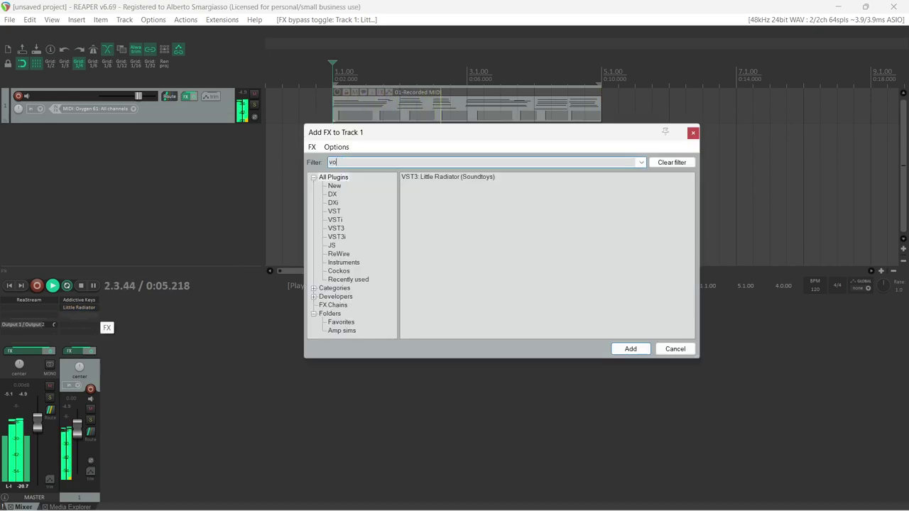
pyautogui.doubleClick(433, 200)
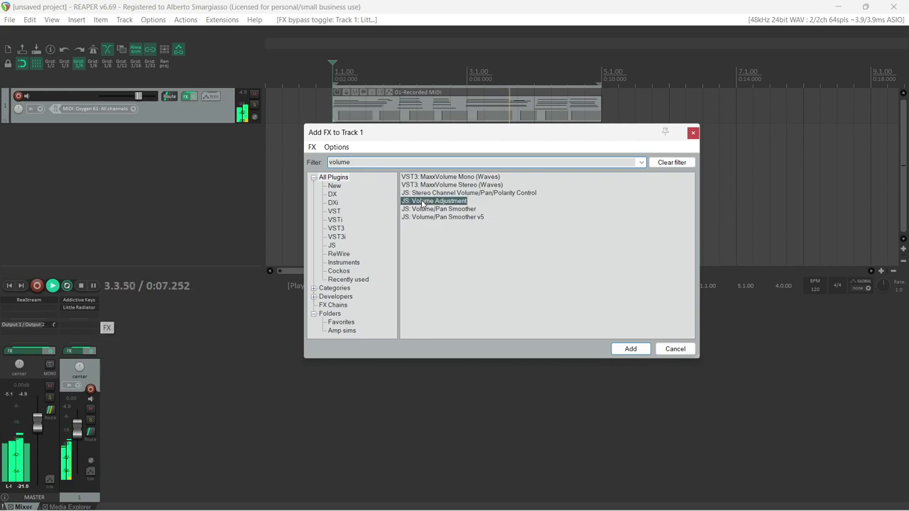
pyautogui.moveTo(446, 177); pyautogui.dragTo(447, 328)
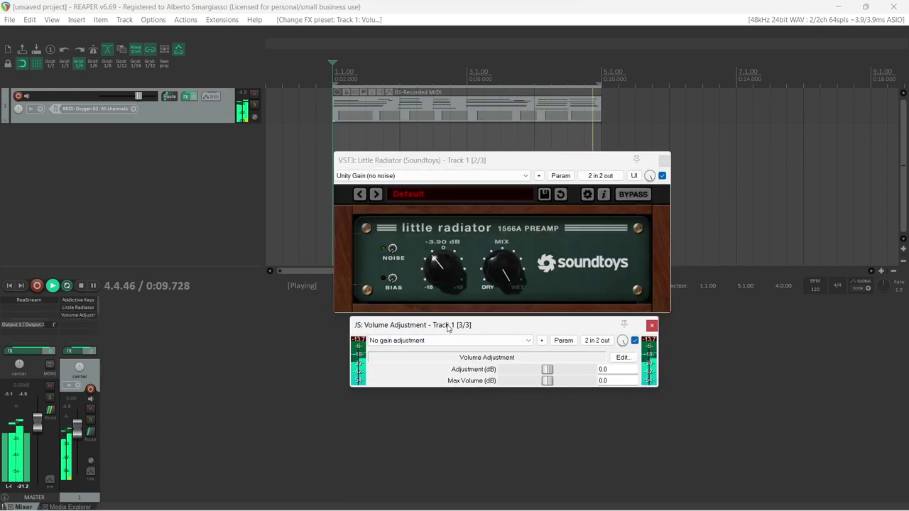
# Open parameter modulation for Volume Adjustment's Adjustment (dB) and enable linking from a MIDI or FX parameter
pyautogui.click(563, 340)
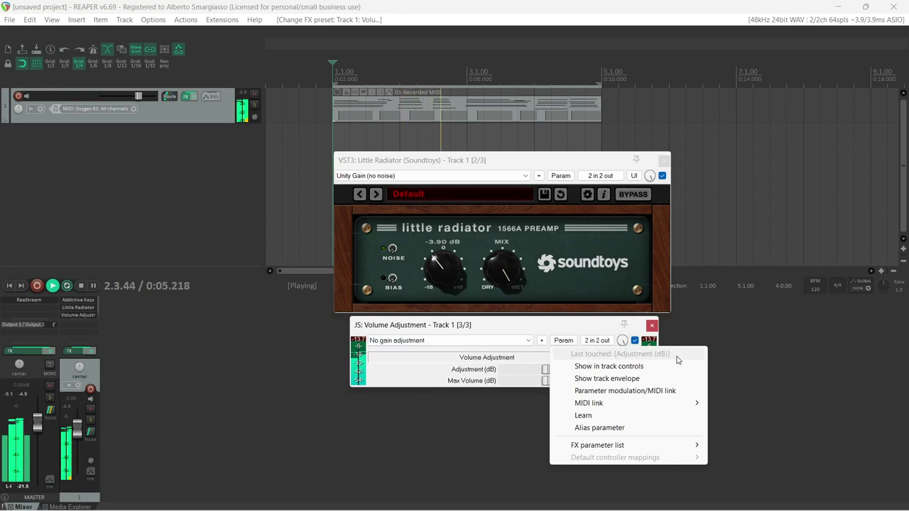
pyautogui.click(624, 390)
pyautogui.moveTo(155, 40); pyautogui.dragTo(266, 188)
pyautogui.click(177, 264)
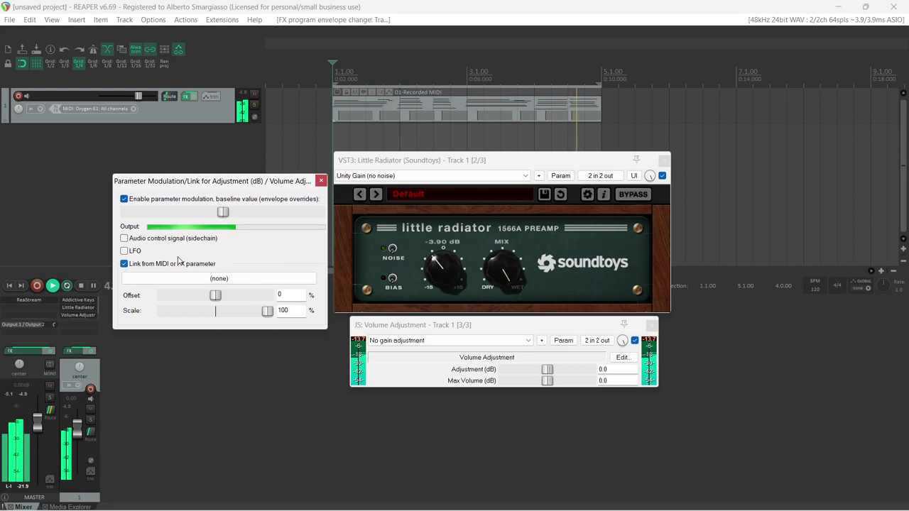
# Set the link scale to -9.7% and link the Adjustment parameter to Little Radiator's Heat
pyautogui.moveTo(222, 212); pyautogui.dragTo(201, 213)
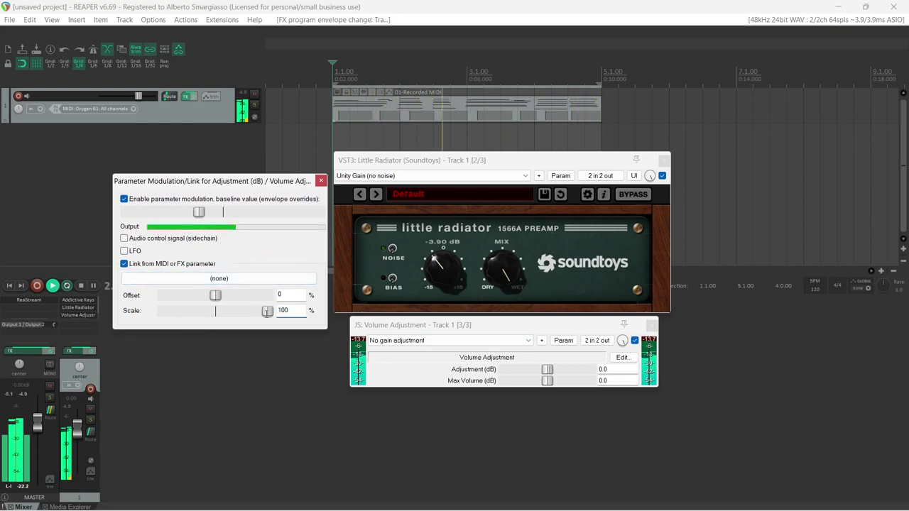
pyautogui.write('-9.7')
pyautogui.click(213, 279)
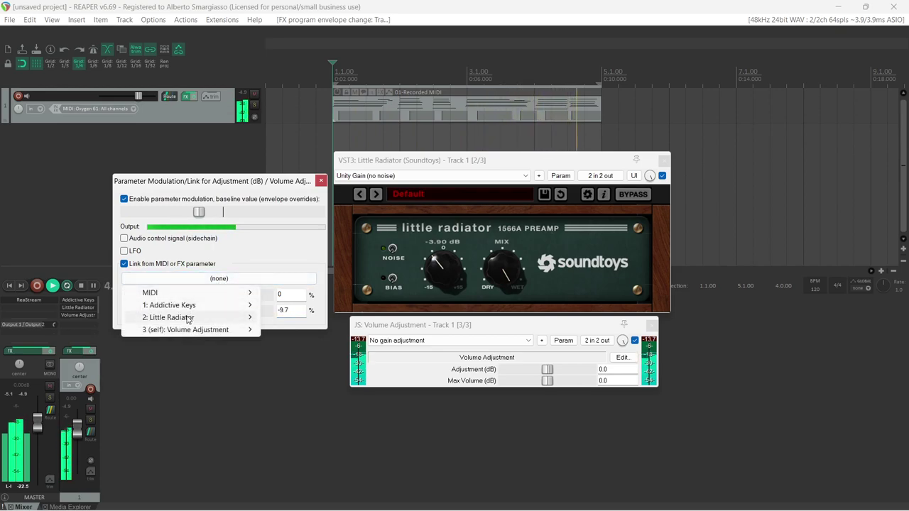
pyautogui.moveTo(188, 319)
pyautogui.click(296, 330)
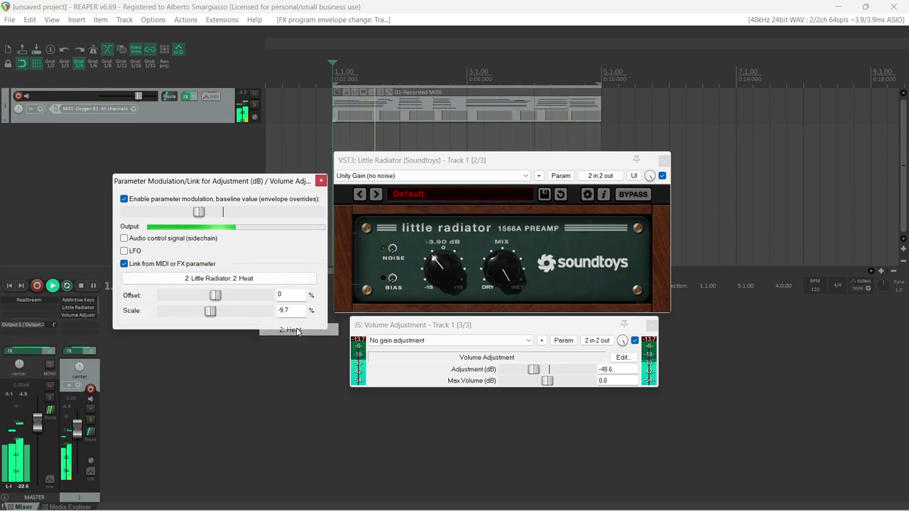
# Raise the modulation baseline for Adjustment until the Volume Adjustment gain sits at 0.0 dB
pyautogui.moveTo(203, 215); pyautogui.dragTo(215, 216)
pyautogui.click(615, 369)
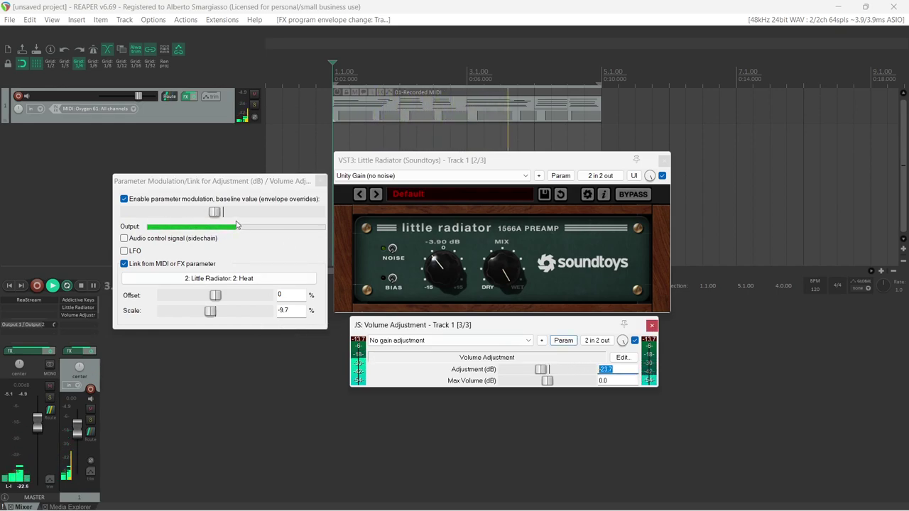
pyautogui.click(214, 212)
pyautogui.moveTo(215, 212); pyautogui.dragTo(230, 216)
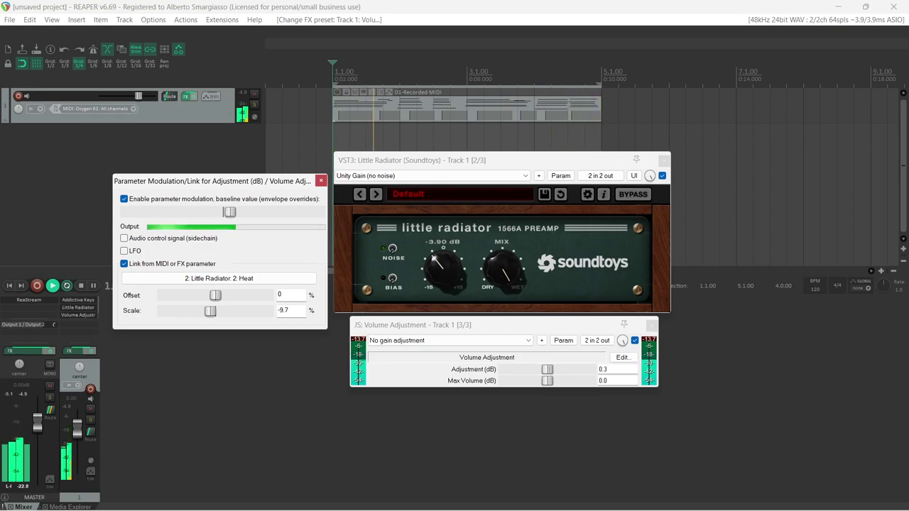
pyautogui.click(604, 369)
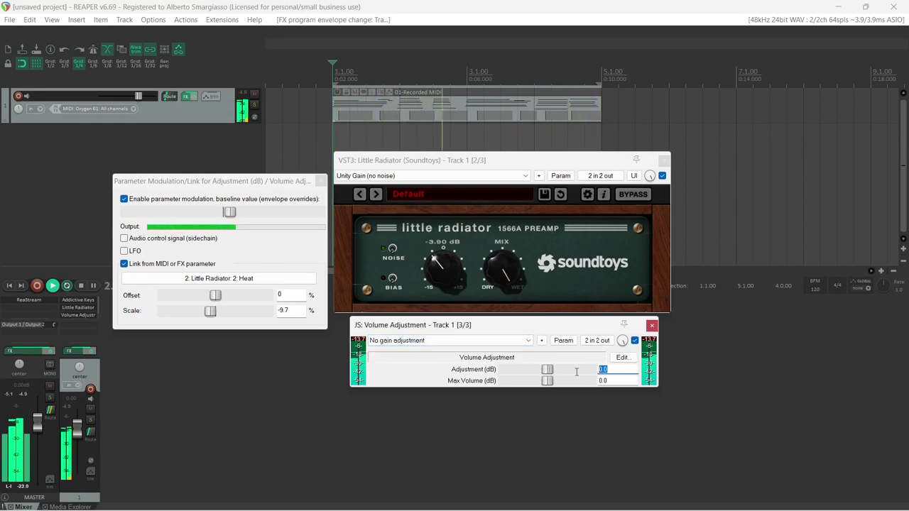
# Sweep Little Radiator's Heat up to 15 dB, settle it at 4.65 dB, and compare against its bypassed sound
pyautogui.moveTo(447, 272); pyautogui.dragTo(450, 211)
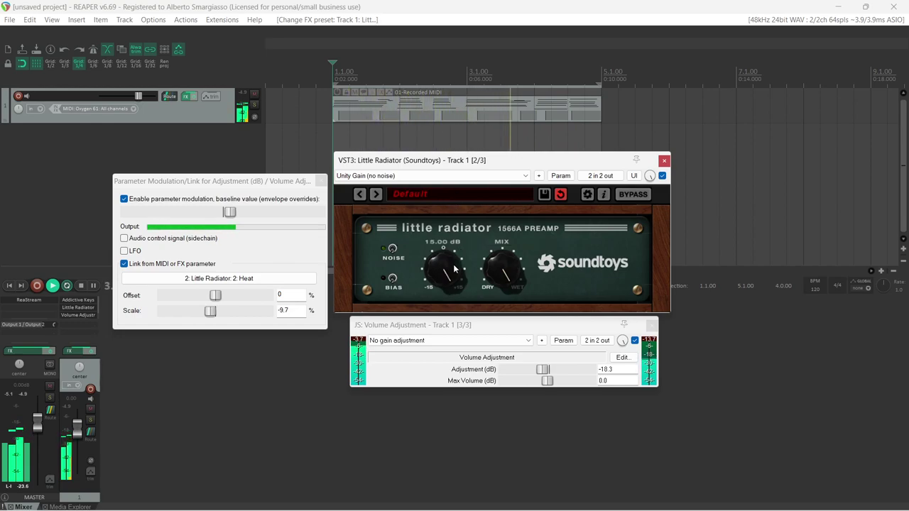
pyautogui.moveTo(454, 268); pyautogui.dragTo(444, 289)
pyautogui.click(662, 175)
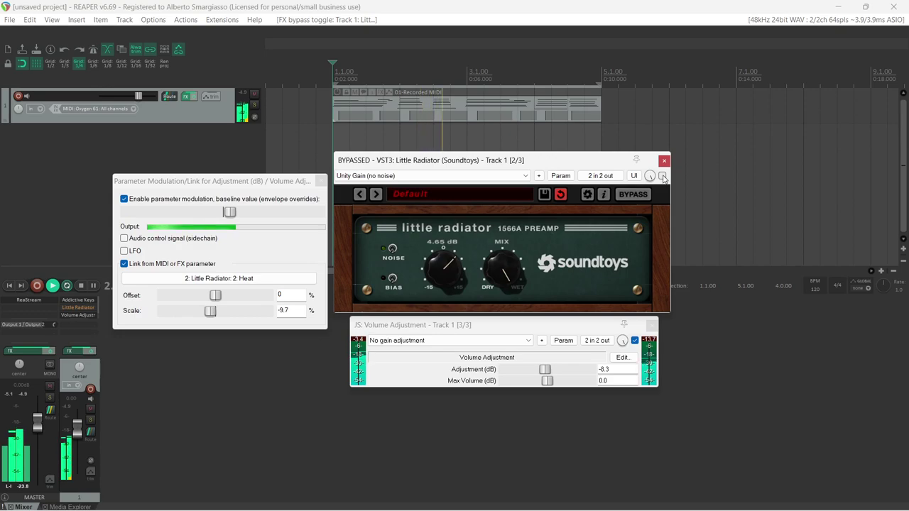
pyautogui.click(663, 175)
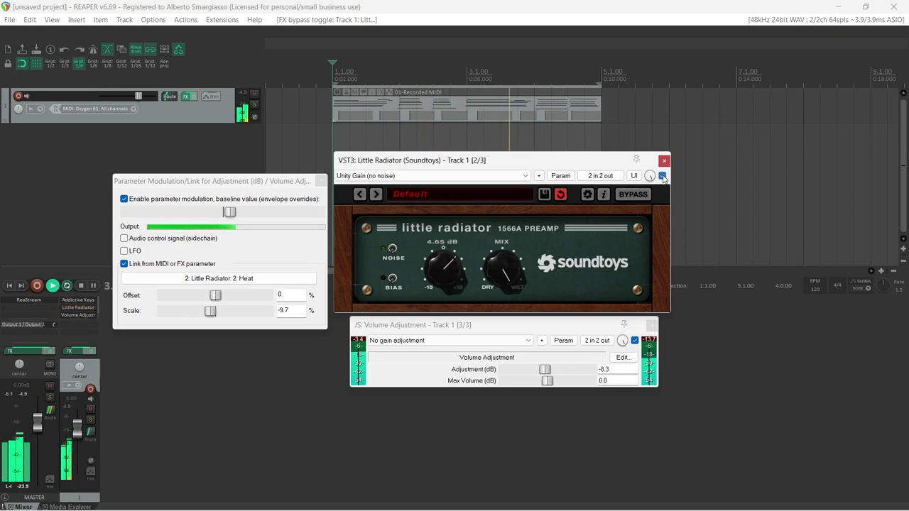
# Bypass both Little Radiator and Volume Adjustment to hear the dry track, and re-enable the two effects
pyautogui.click(662, 175)
pyautogui.click(619, 377)
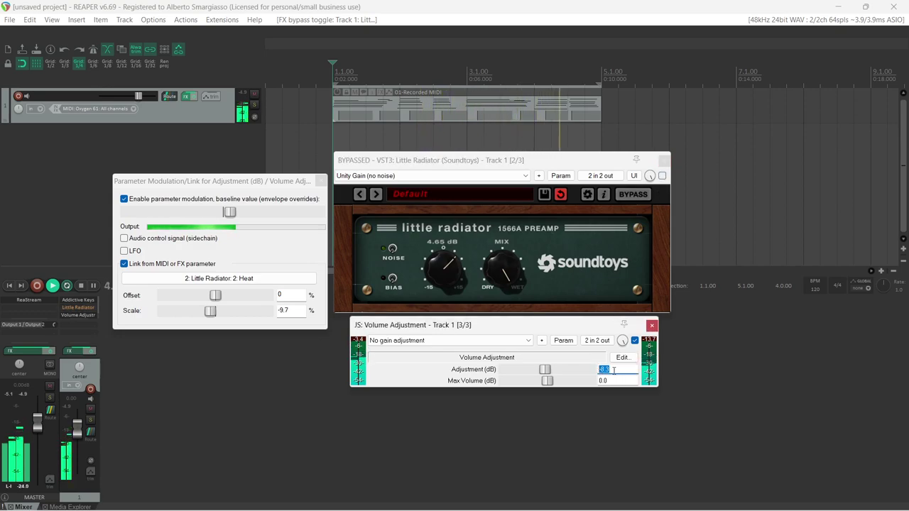
pyautogui.click(634, 341)
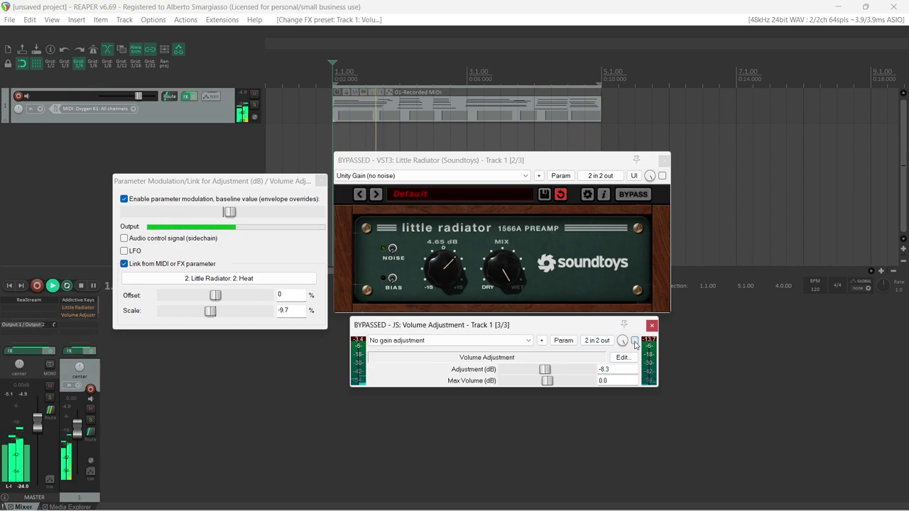
pyautogui.press('b')
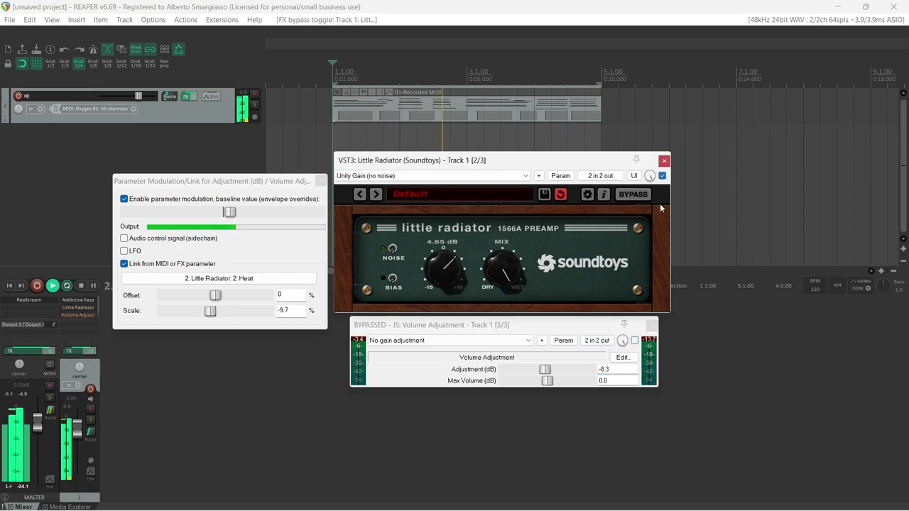
pyautogui.click(634, 341)
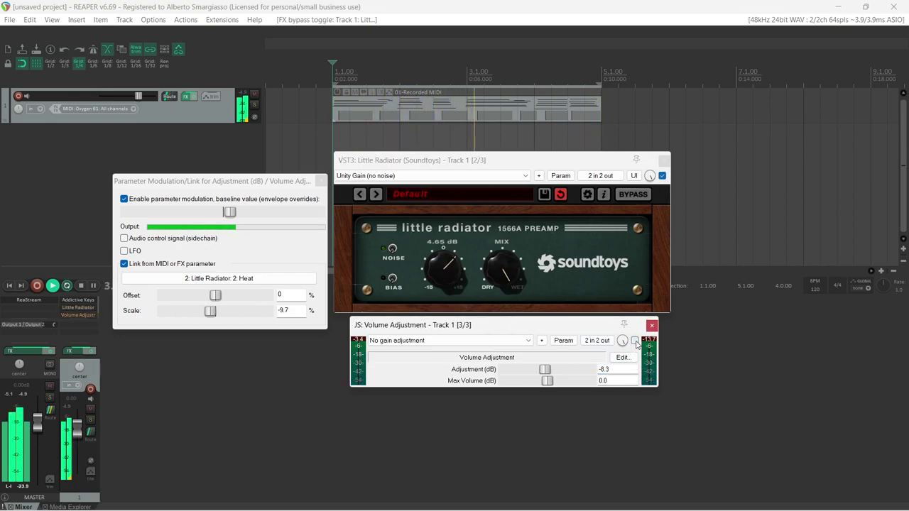
# Link Volume Adjustment's Bypass parameter to Little Radiator's parameter 6: Bypass through parameter modulation
pyautogui.click(565, 341)
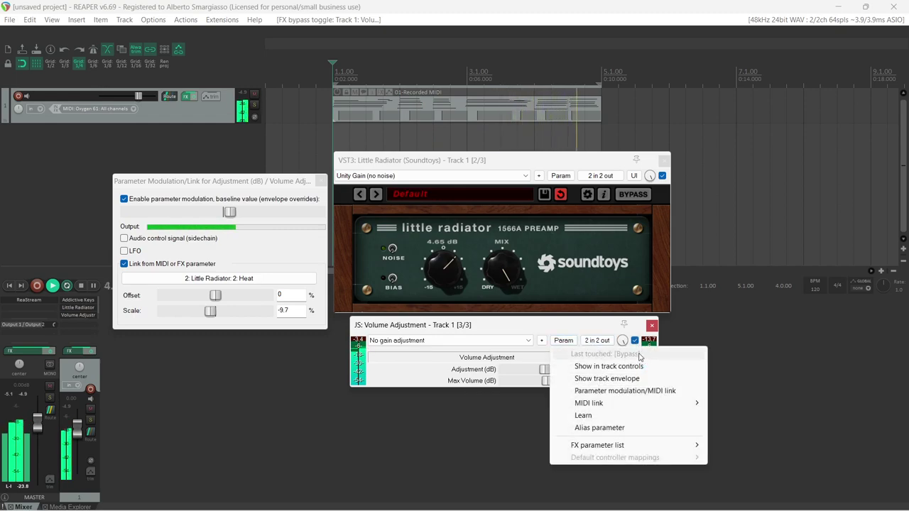
pyautogui.click(623, 390)
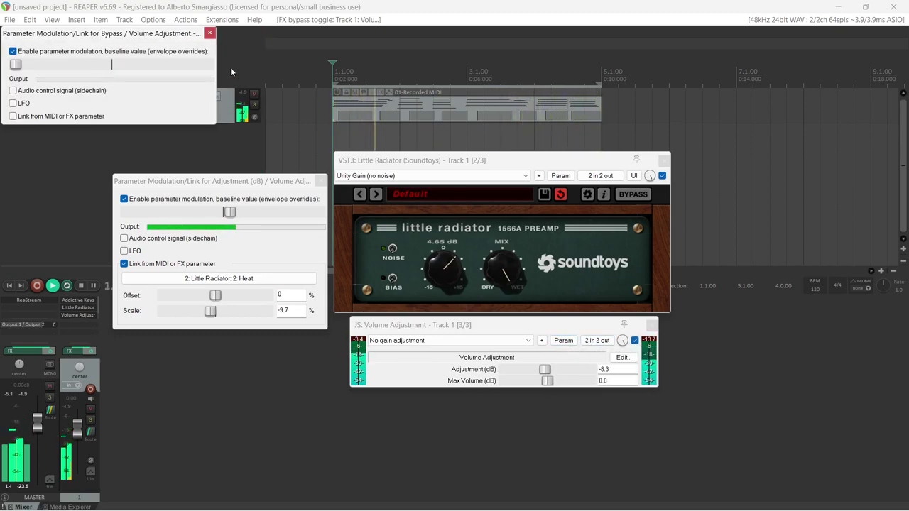
pyautogui.moveTo(128, 42); pyautogui.dragTo(798, 169)
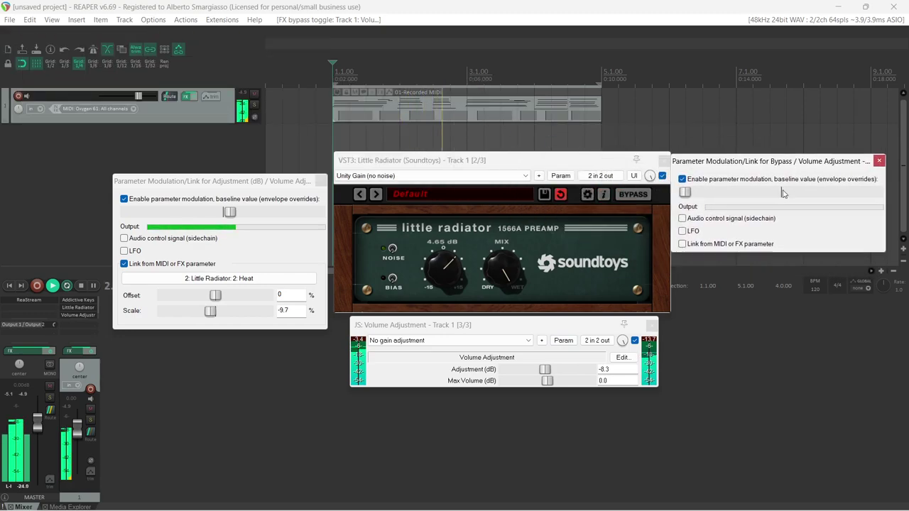
pyautogui.click(752, 247)
pyautogui.click(739, 258)
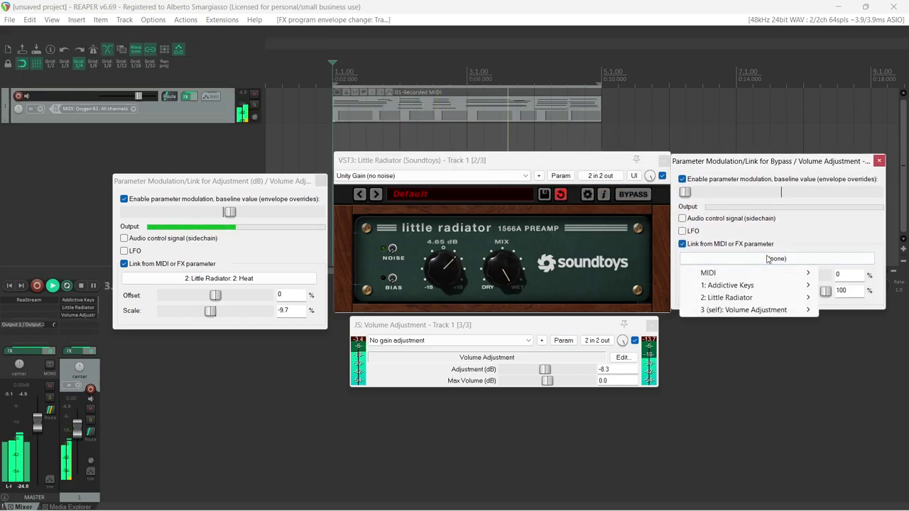
pyautogui.moveTo(733, 299)
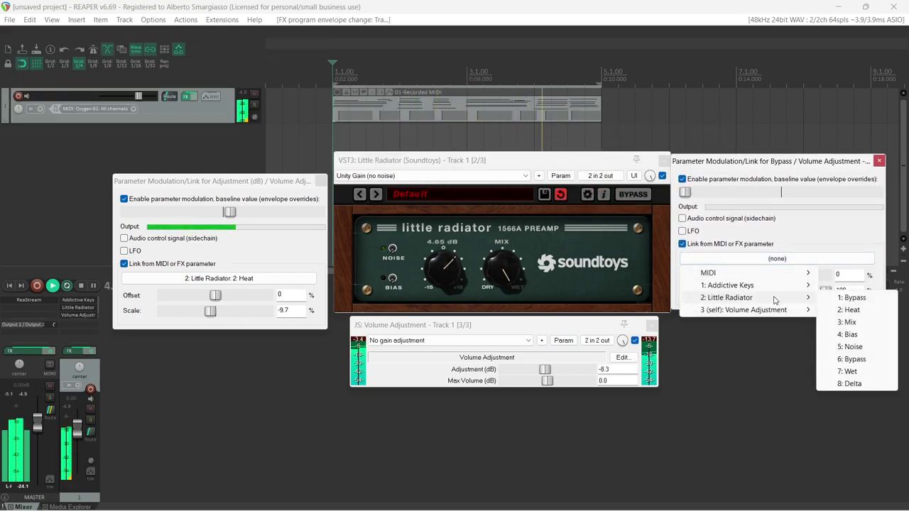
pyautogui.click(854, 359)
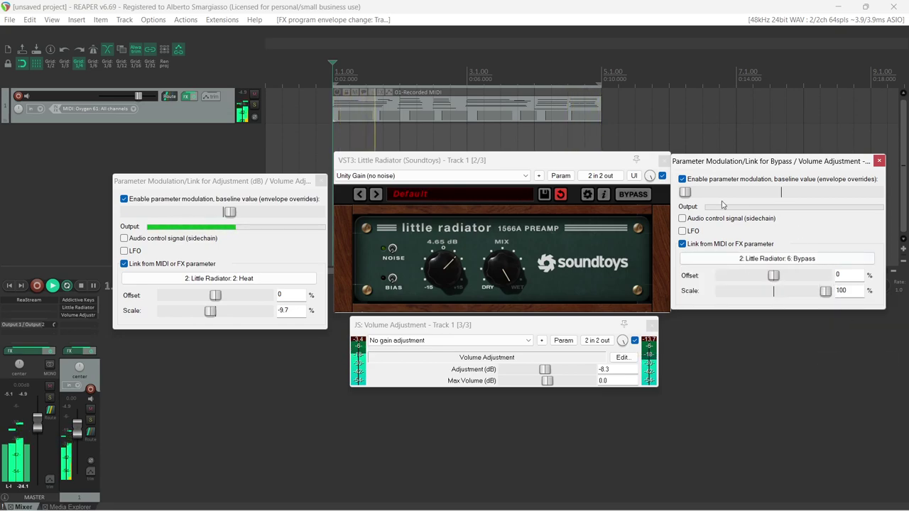
# Test the bypass link by repeatedly bypassing and re-enabling Little Radiator in its effect window
pyautogui.click(662, 175)
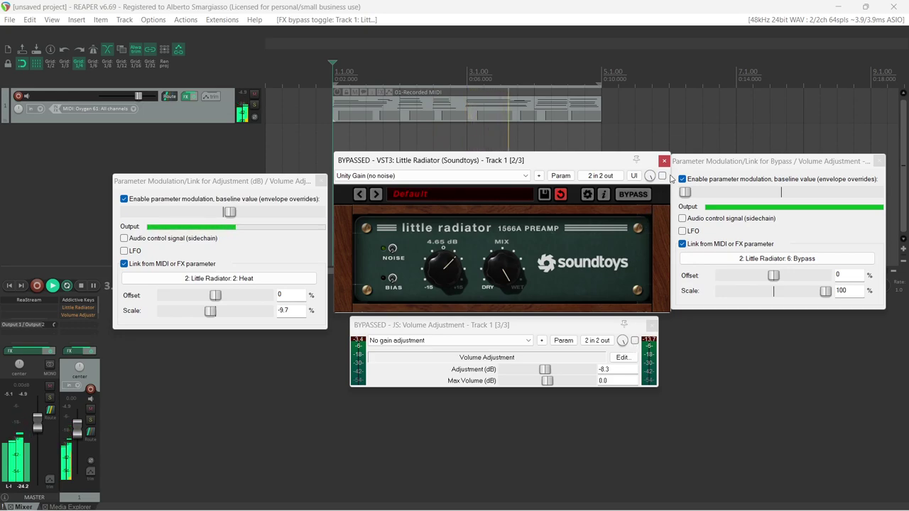
pyautogui.click(662, 176)
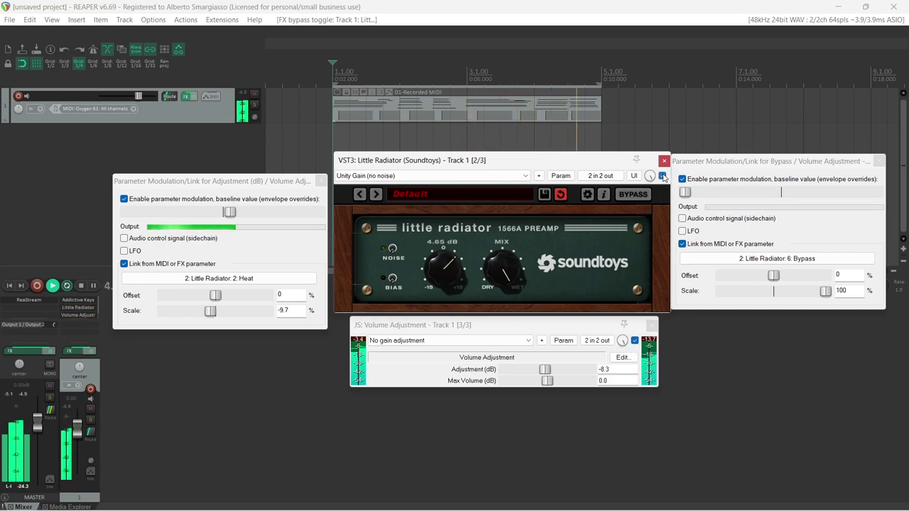
pyautogui.click(662, 176)
pyautogui.click(662, 176)
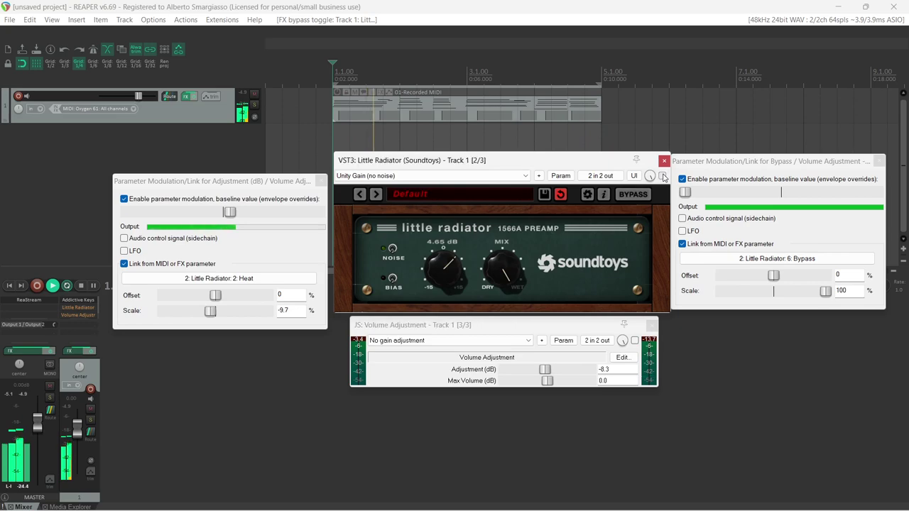
# Toggle Little Radiator's own built-in bypass to check whether Volume Adjustment follows it
pyautogui.click(625, 196)
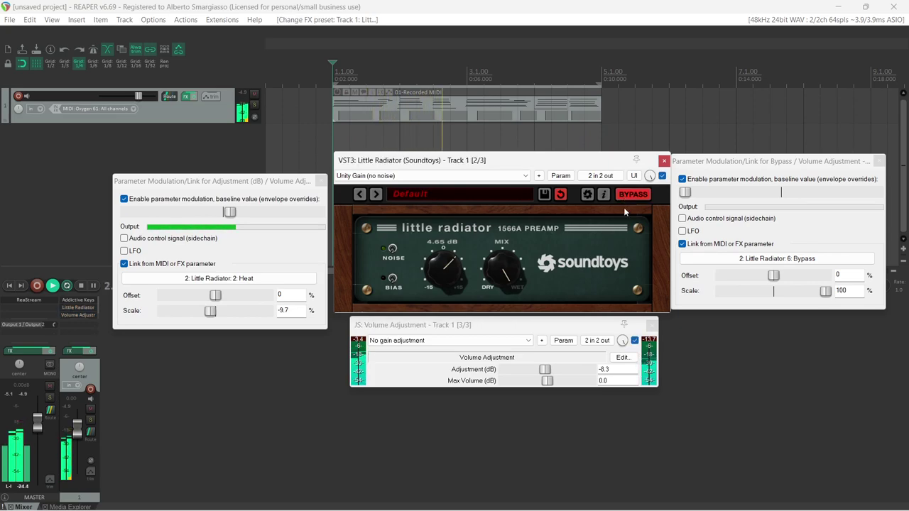
pyautogui.click(629, 350)
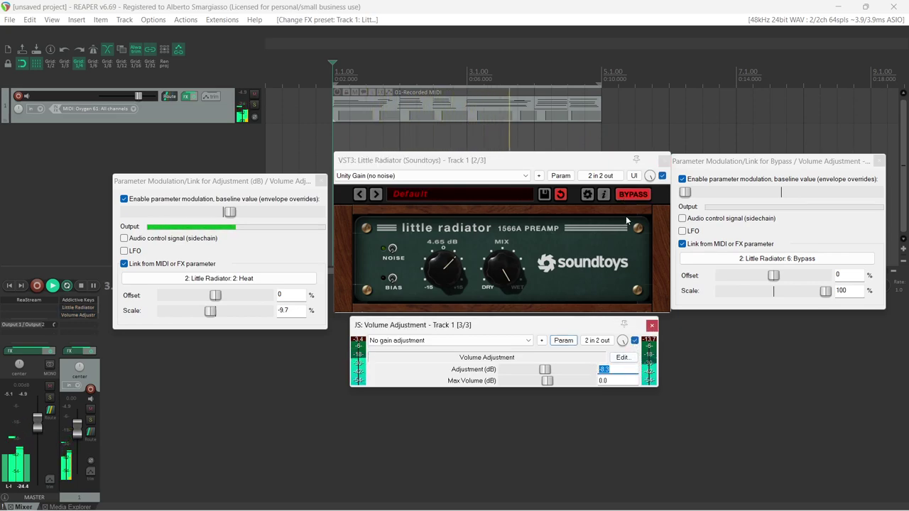
pyautogui.click(630, 193)
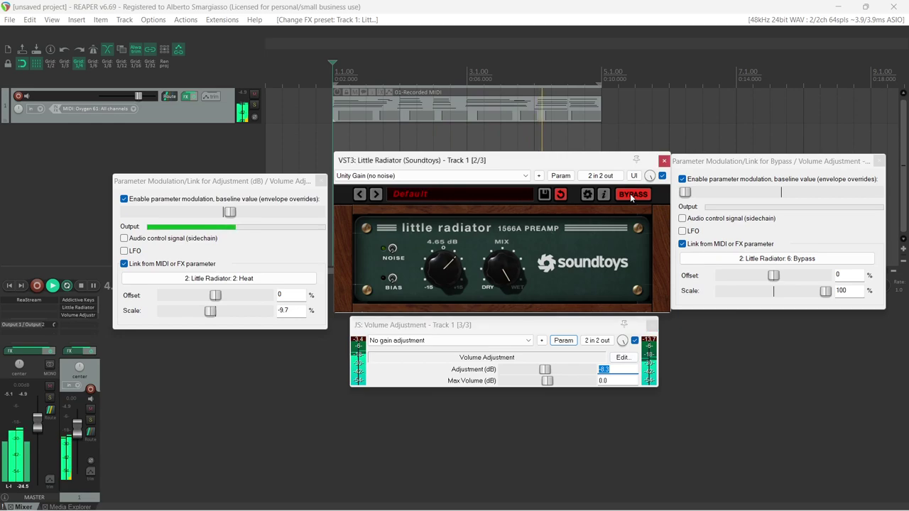
# Open parameter modulation for Volume Adjustment's Wet parameter and place its window below the Bypass modulation window
pyautogui.click(616, 324)
pyautogui.click(563, 340)
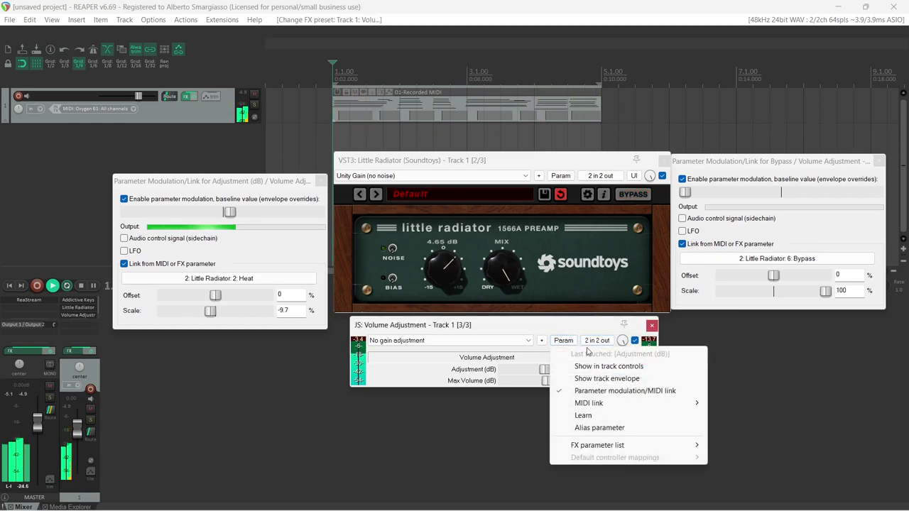
pyautogui.click(577, 332)
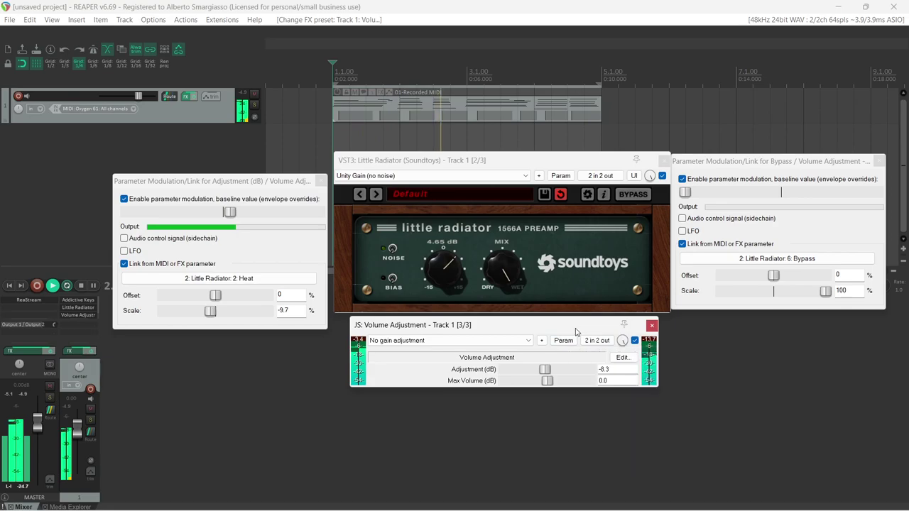
pyautogui.click(622, 340)
pyautogui.click(563, 340)
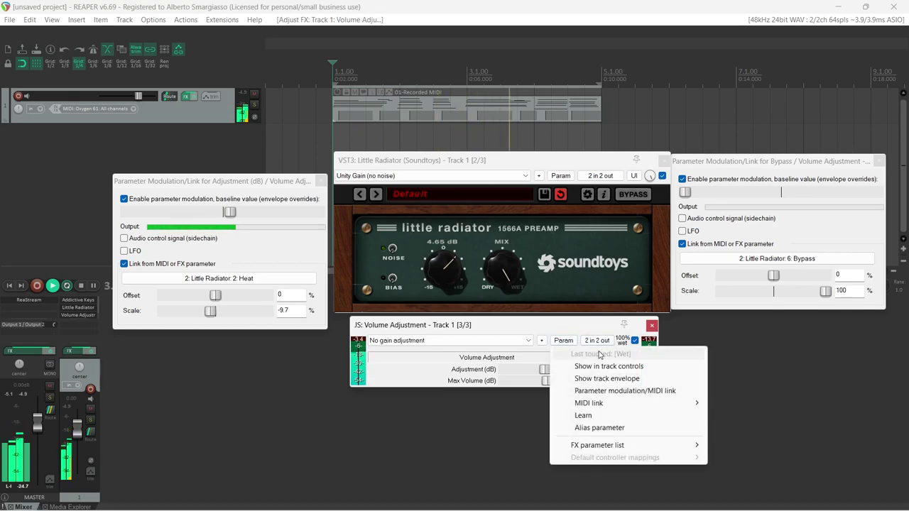
pyautogui.click(625, 390)
pyautogui.moveTo(65, 42); pyautogui.dragTo(735, 331)
# Link the Wet parameter to Little Radiator's 1: Bypass, with offset and scale both set to -100%
pyautogui.click(721, 406)
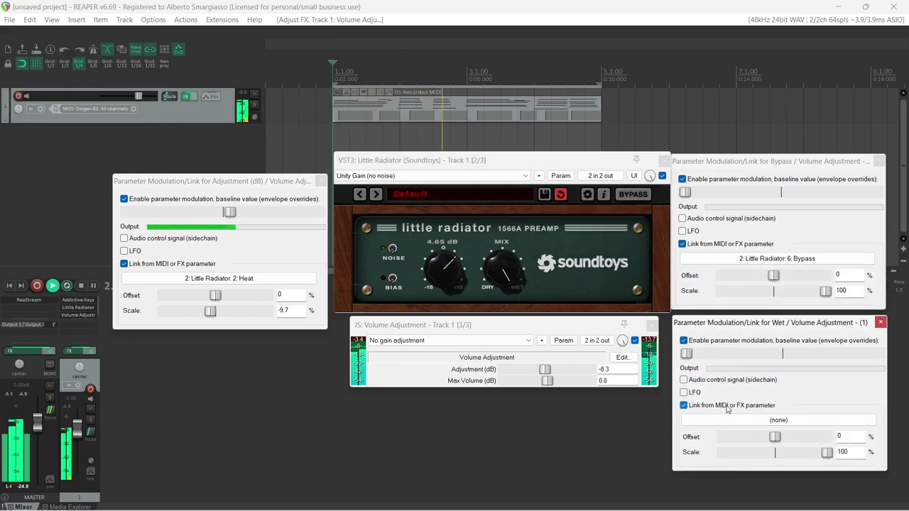
pyautogui.click(724, 420)
pyautogui.moveTo(730, 460)
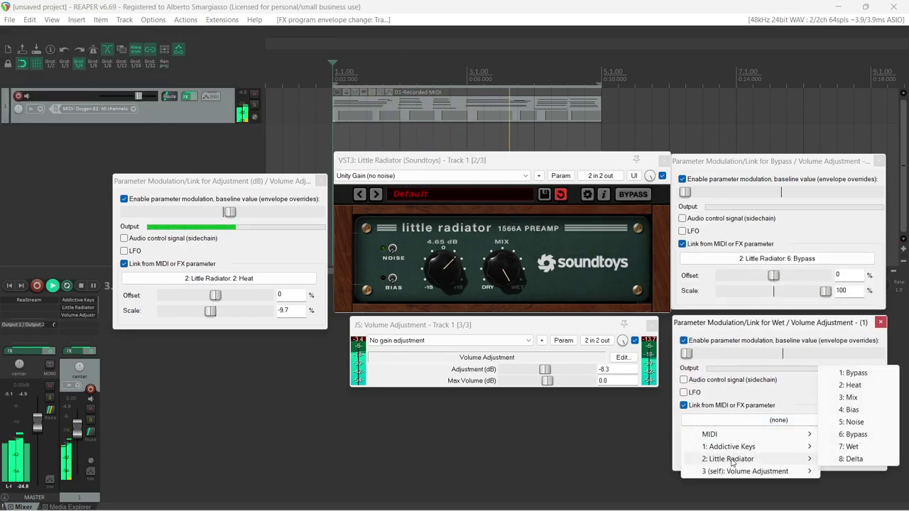
pyautogui.click(852, 374)
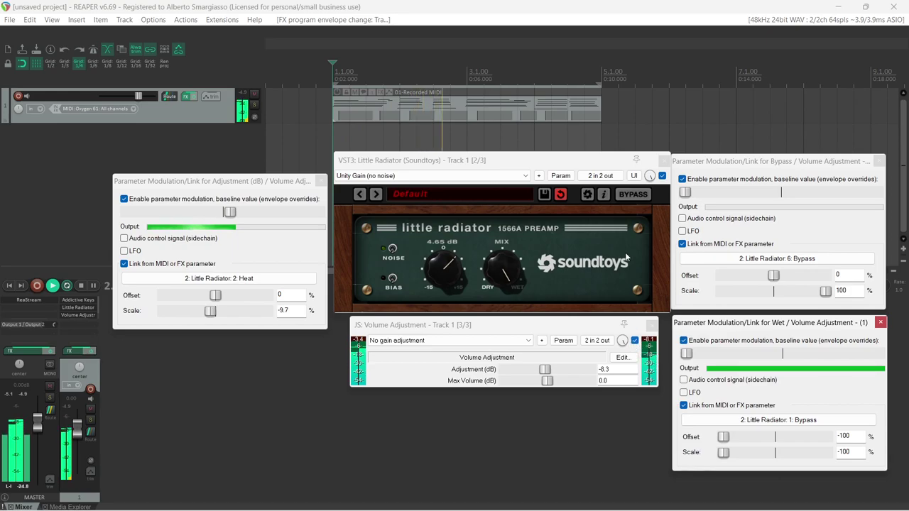
# Toggle Little Radiator's built-in bypass on and off twice to test the link to Volume Adjustment's Wet parameter
pyautogui.click(627, 193)
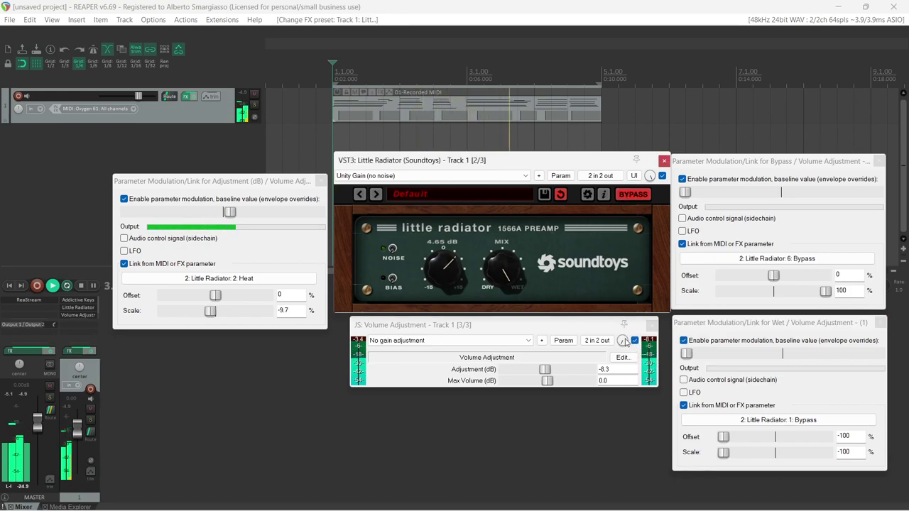
pyautogui.click(631, 196)
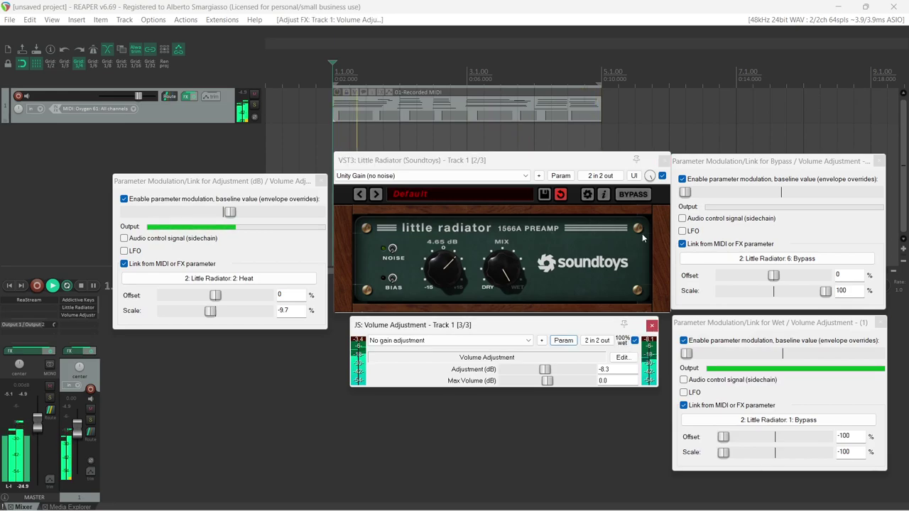
pyautogui.click(640, 195)
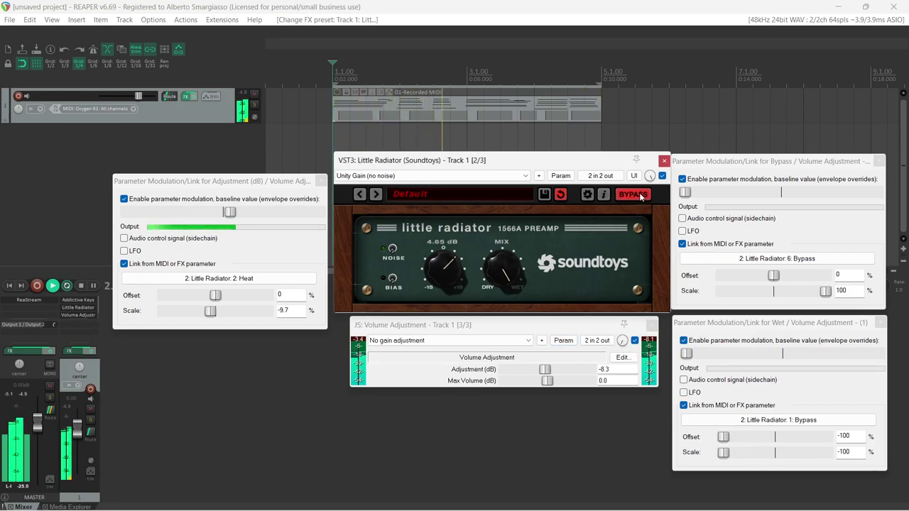
pyautogui.click(640, 195)
# Raise Heat to 6.15 dB, bypass and re-enable Little Radiator in its effect window, and vary Heat again to test the compensation
pyautogui.moveTo(457, 277); pyautogui.dragTo(446, 262)
pyautogui.click(662, 176)
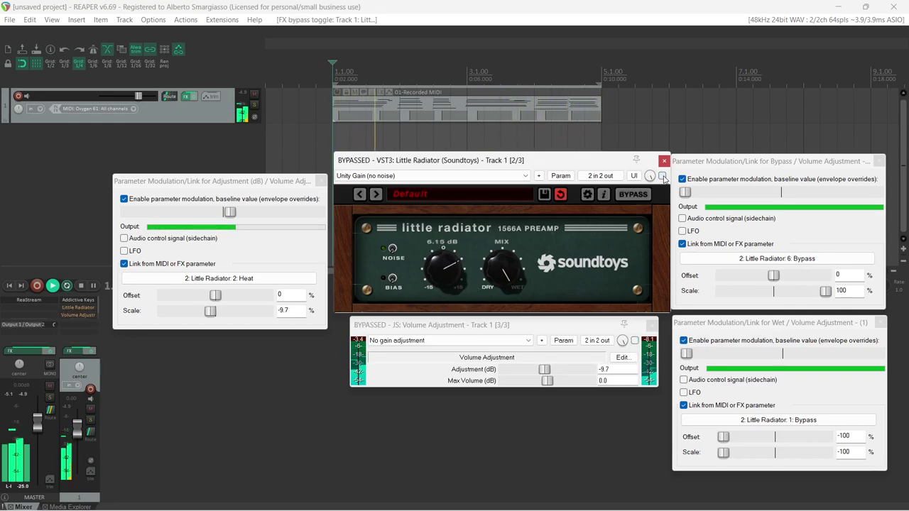
pyautogui.click(661, 175)
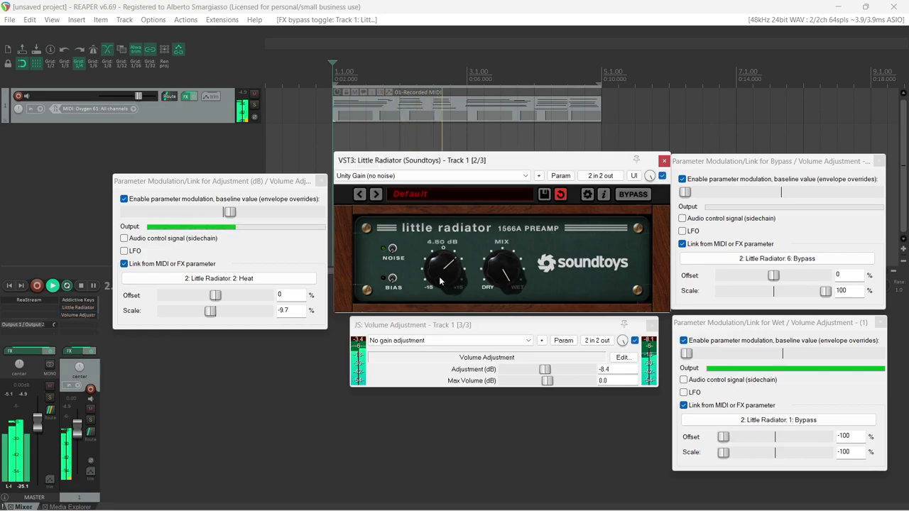
pyautogui.moveTo(439, 281); pyautogui.dragTo(440, 274)
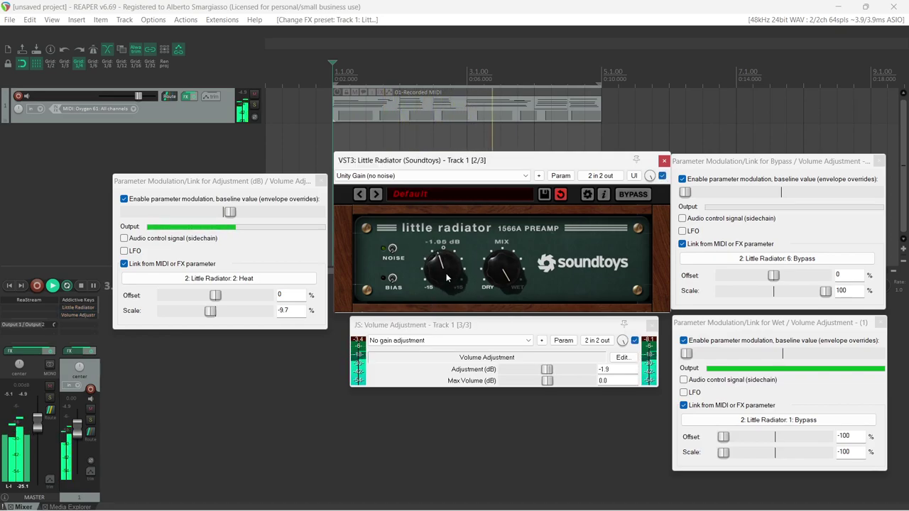
# Close the three parameter modulation windows and the Volume Adjustment window, and reposition the Little Radiator window
pyautogui.click(321, 180)
pyautogui.click(651, 324)
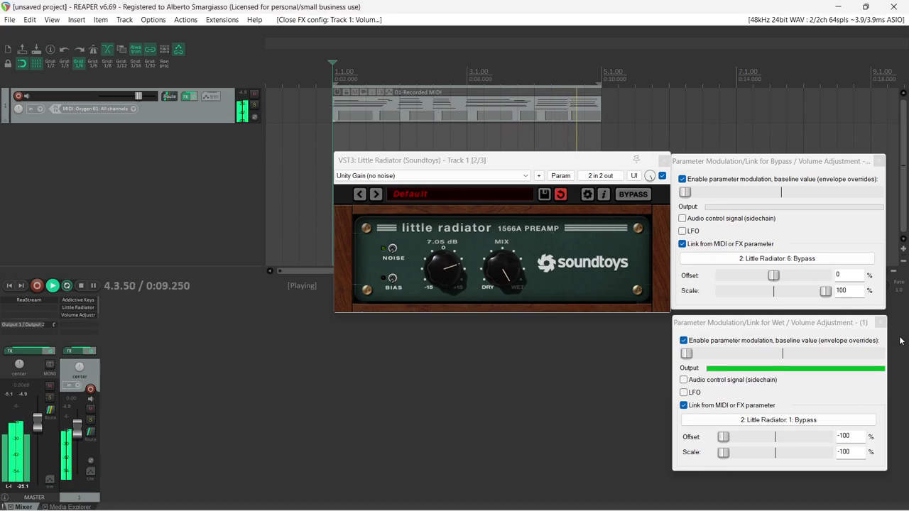
pyautogui.click(880, 322)
pyautogui.click(879, 162)
pyautogui.moveTo(536, 167); pyautogui.dragTo(498, 179)
# Set Heat to 12.90 dB, test both of Little Radiator's bypass controls, and close the plugin window
pyautogui.moveTo(406, 280); pyautogui.dragTo(410, 245)
pyautogui.click(624, 187)
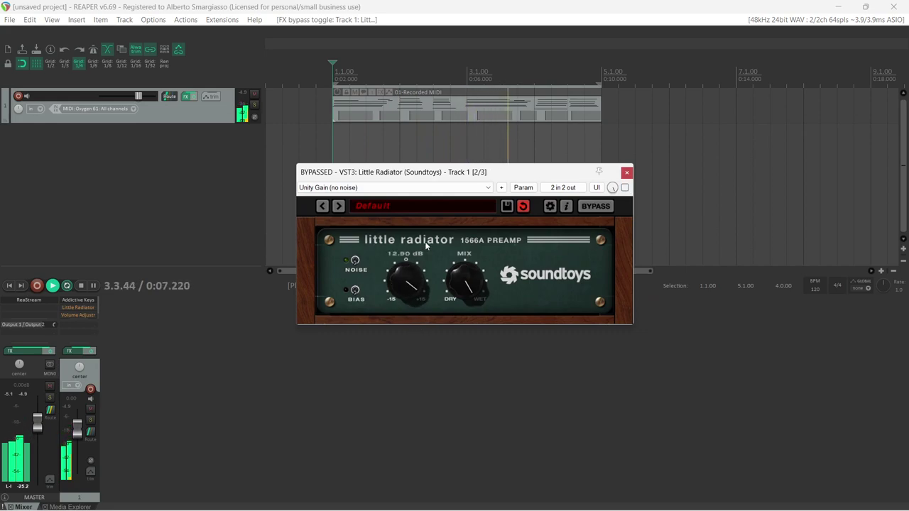
pyautogui.click(624, 187)
pyautogui.click(602, 206)
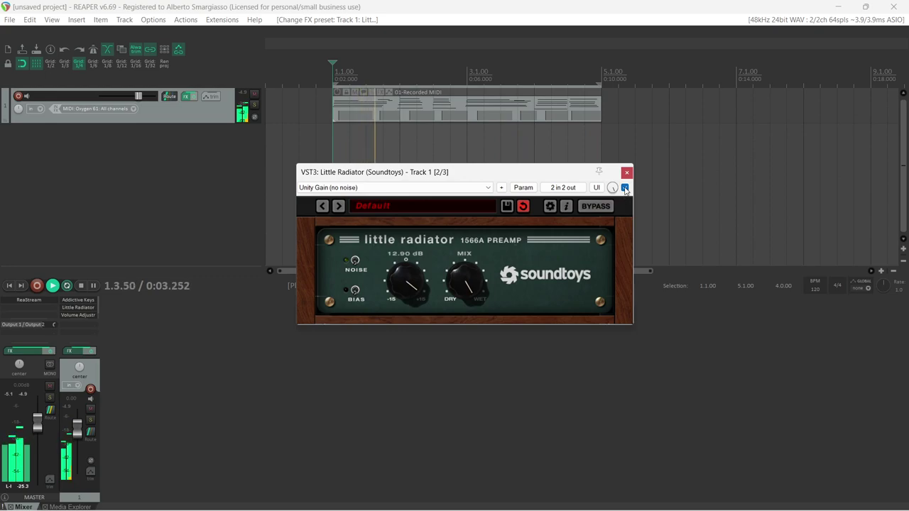
pyautogui.click(397, 188)
pyautogui.click(338, 210)
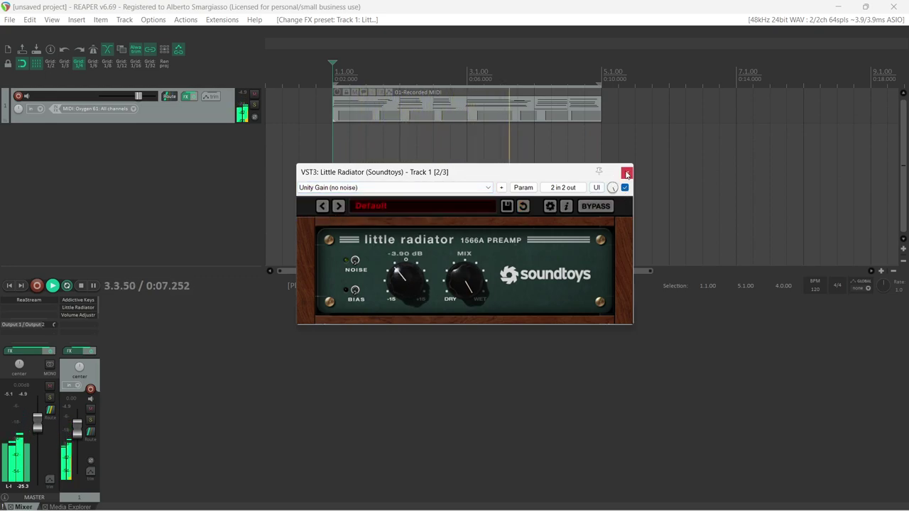
pyautogui.click(627, 172)
# Stop playback, add a second track, and move Addictive Keys from track 1 onto it
pyautogui.press('space')
pyautogui.doubleClick(115, 324)
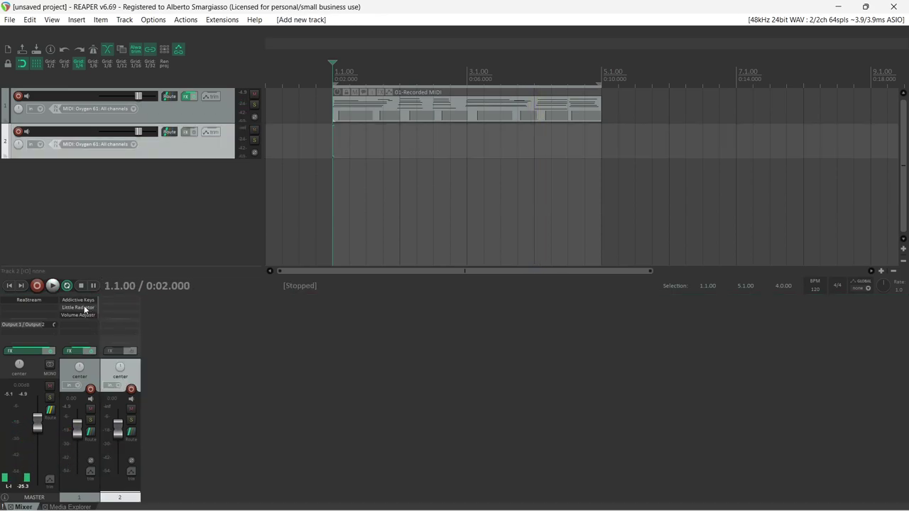
pyautogui.moveTo(112, 304); pyautogui.dragTo(103, 315)
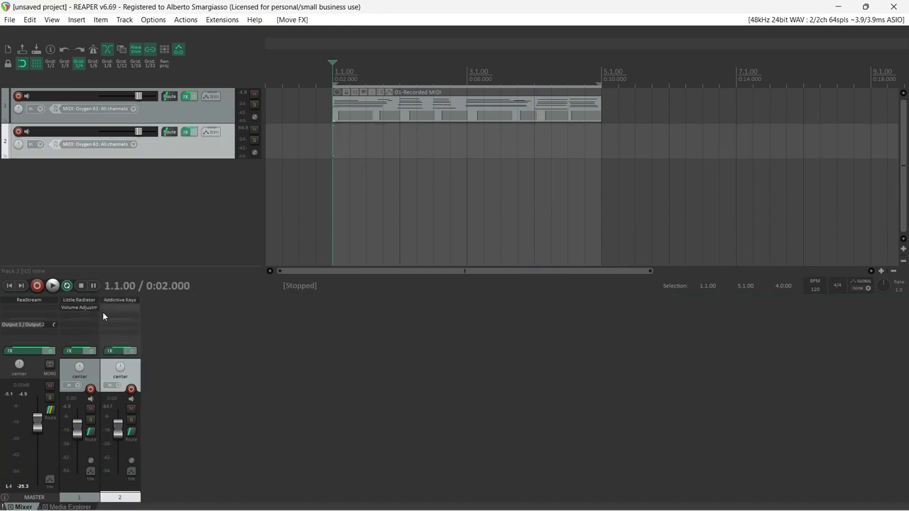
# Save track 1's Little Radiator and Volume Adjustment as an FX chain named ASD, overwriting the existing file, and close the FX window
pyautogui.click(71, 352)
pyautogui.click(312, 118)
pyautogui.moveTo(331, 119)
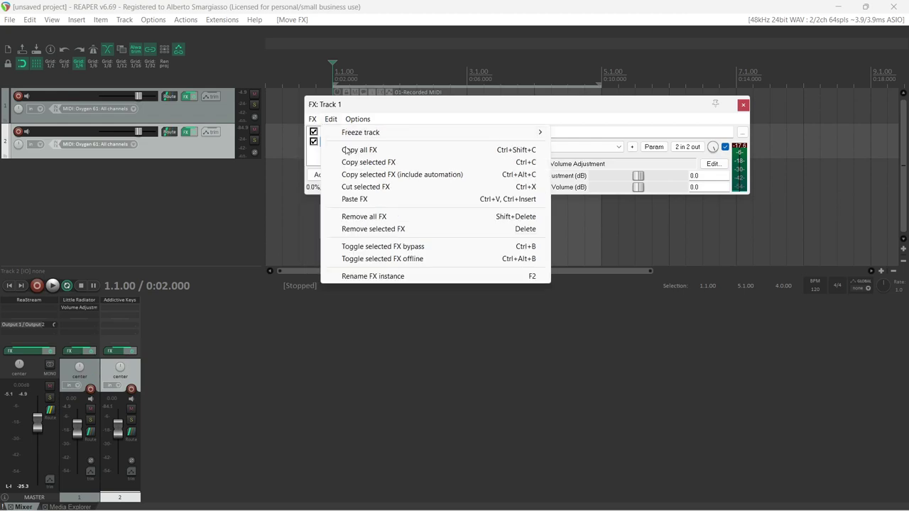
pyautogui.click(354, 169)
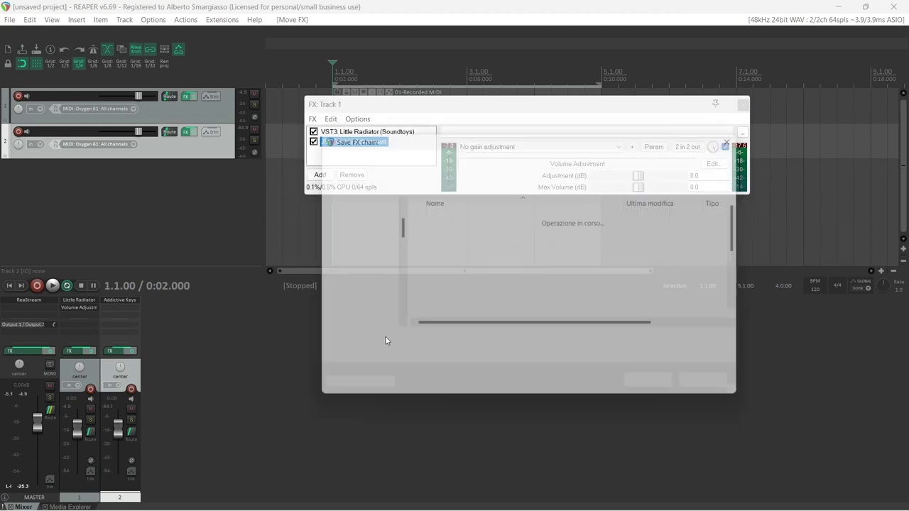
pyautogui.write('ASD')
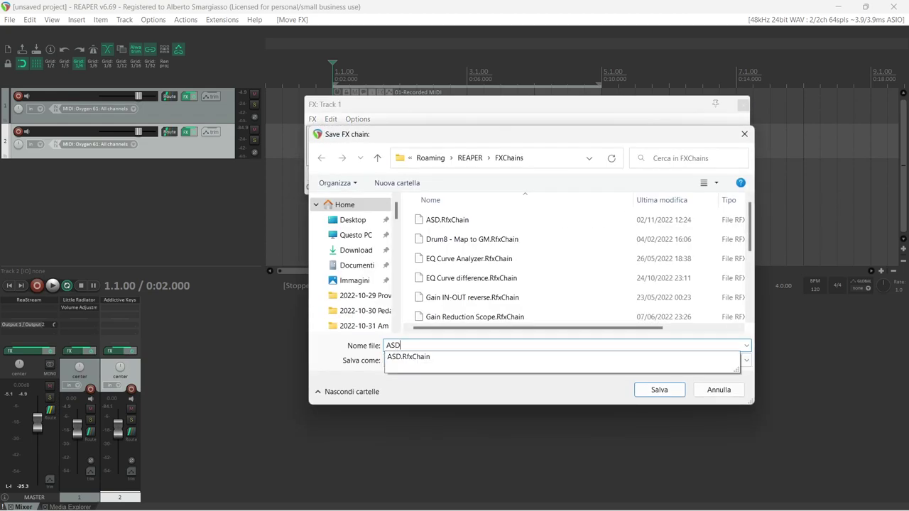
pyautogui.click(660, 389)
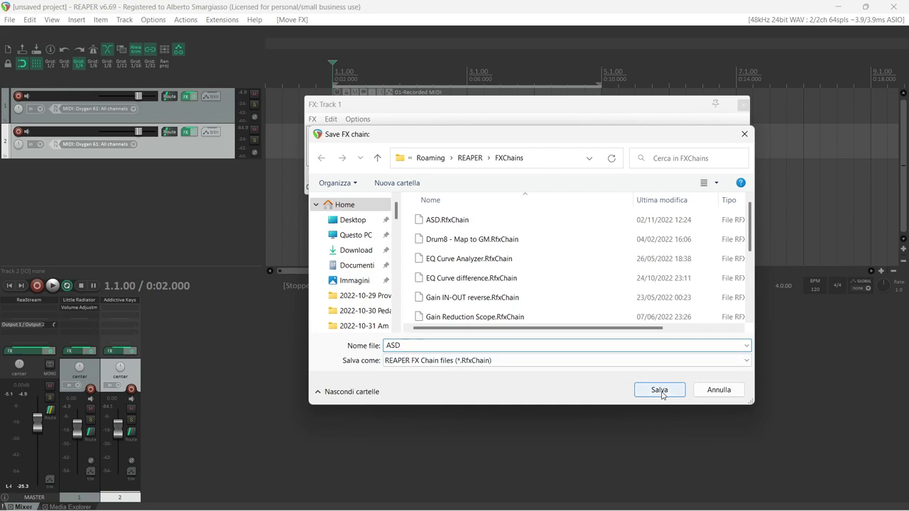
pyautogui.click(495, 267)
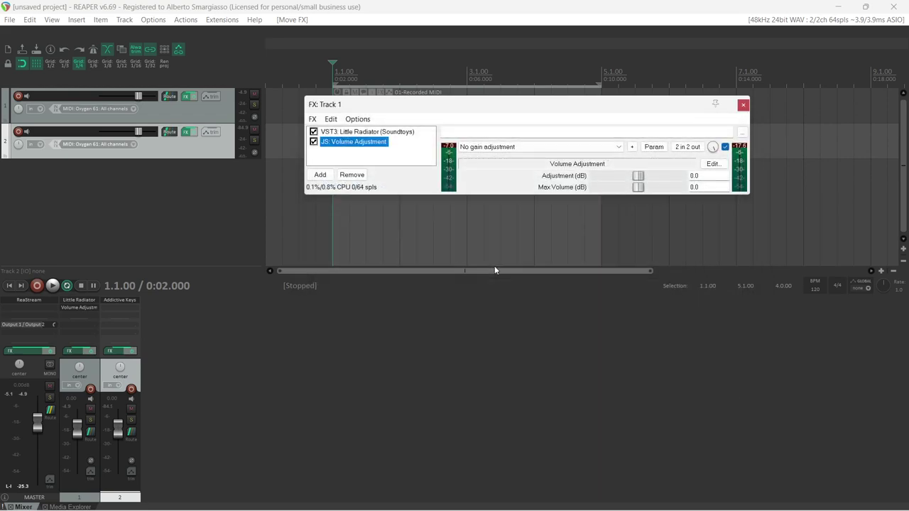
pyautogui.click(743, 105)
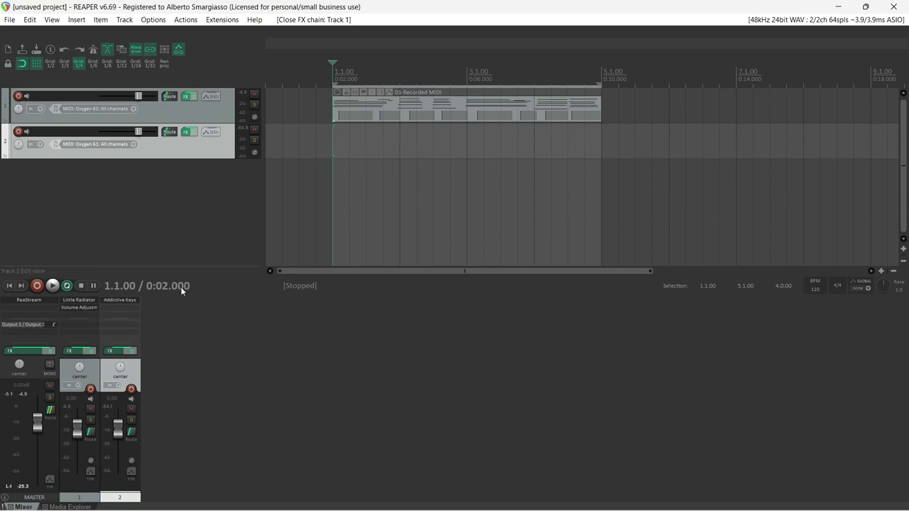
# Replace track 1's two effects with Addictive Keys from track 2, and delete the emptied track with playback running
pyautogui.keyDown('alt'); pyautogui.click(80, 300); pyautogui.keyUp('alt')
pyautogui.keyDown('alt'); pyautogui.click(80, 300); pyautogui.keyUp('alt')
pyautogui.moveTo(110, 301); pyautogui.dragTo(80, 302)
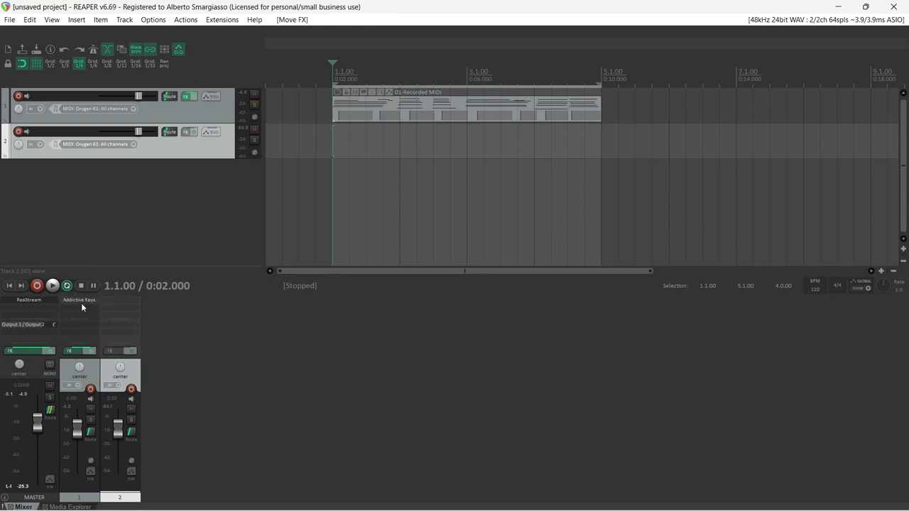
pyautogui.press('space')
pyautogui.press('Delete')
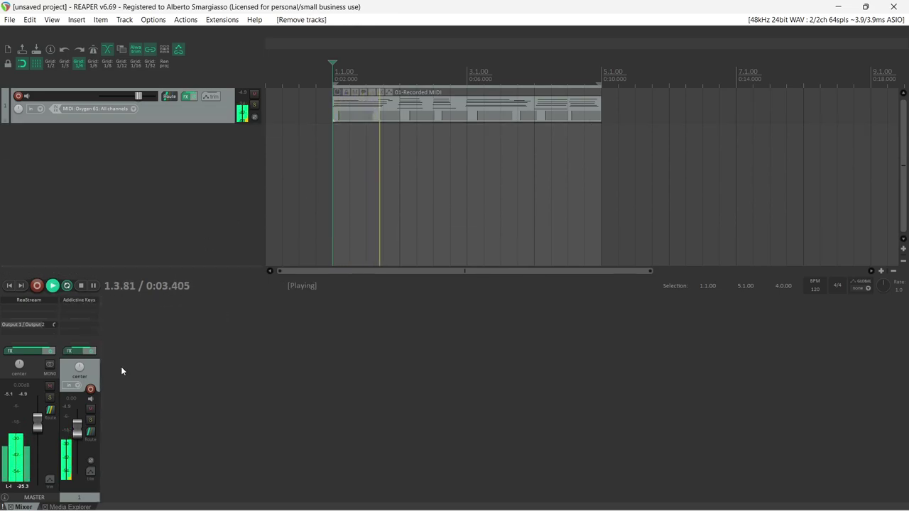
# Load the saved ASD FX chain onto track 1 after Addictive Keys
pyautogui.rightClick(67, 354)
pyautogui.moveTo(103, 469)
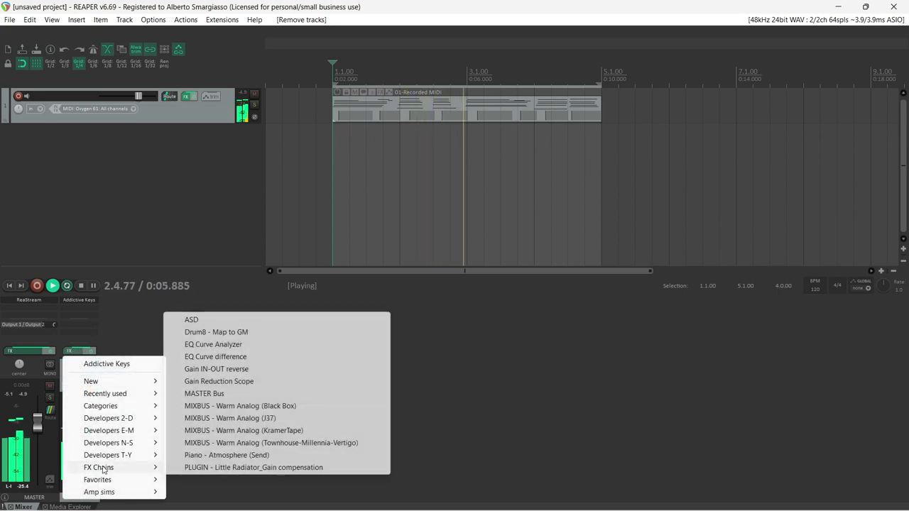
pyautogui.click(191, 320)
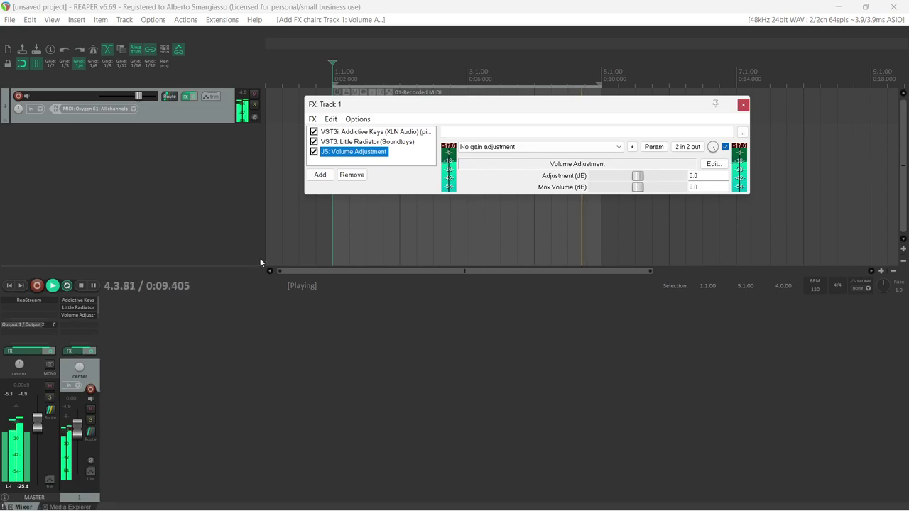
# Open Volume Adjustment and Little Radiator in floating windows, close the FX chain window, and arrange the two one above the other
pyautogui.doubleClick(355, 151)
pyautogui.click(359, 142)
pyautogui.doubleClick(359, 142)
pyautogui.click(742, 105)
pyautogui.moveTo(531, 209); pyautogui.dragTo(528, 284)
# Adjust Little Radiator's Heat and toggle its built-in bypass to check that the loaded chain keeps its Adjustment and Wet links
pyautogui.moveTo(433, 399); pyautogui.dragTo(435, 362)
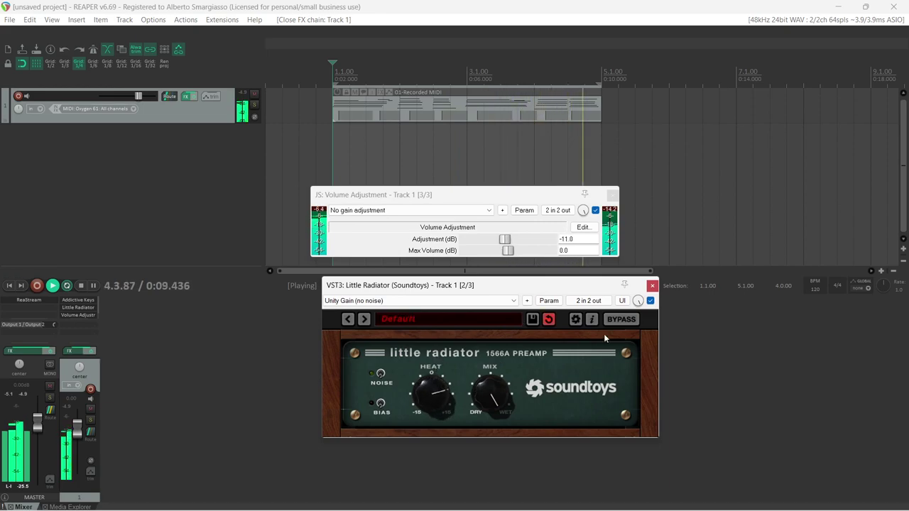
pyautogui.click(622, 320)
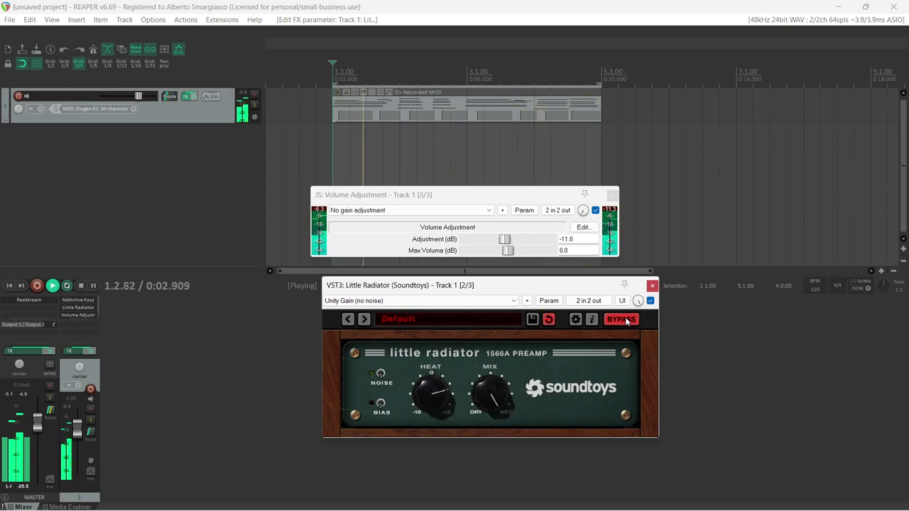
pyautogui.click(582, 210)
pyautogui.click(621, 320)
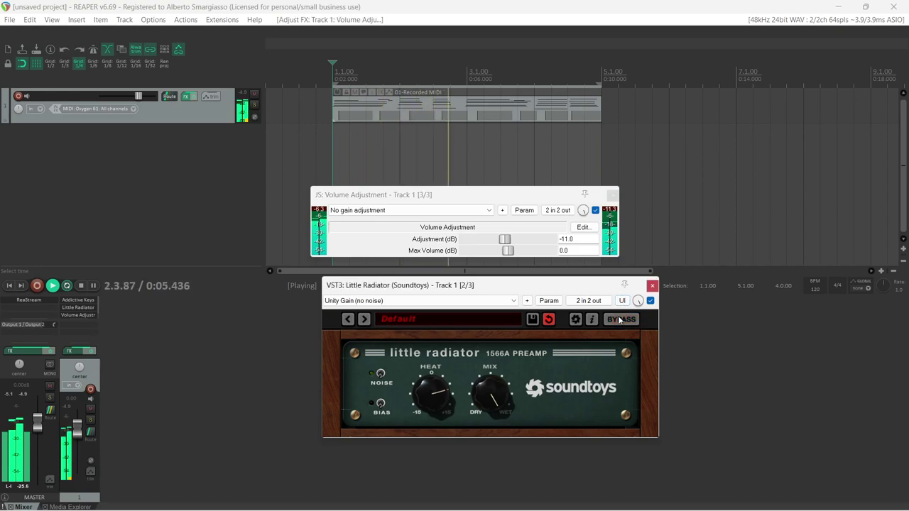
# Bypass and re-enable Little Radiator in its effect window to check the loaded chain's bypass link, and stop playback
pyautogui.click(651, 300)
pyautogui.click(594, 210)
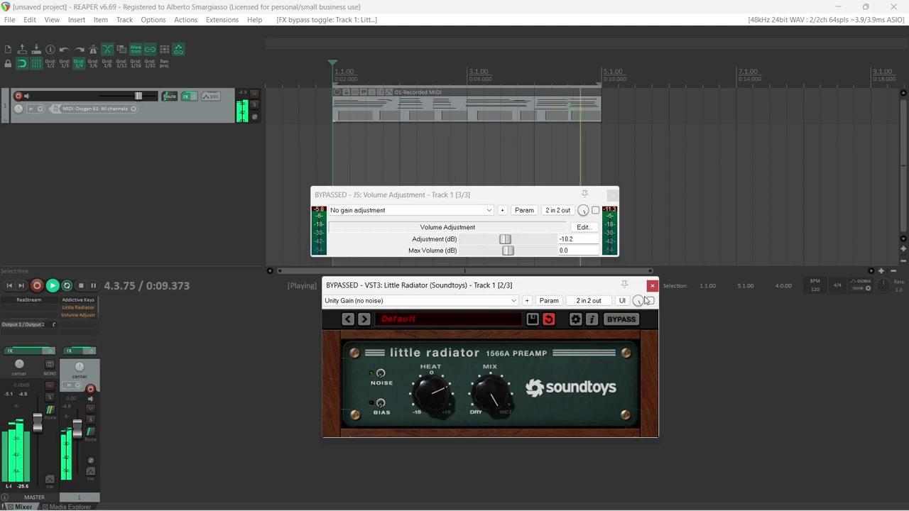
pyautogui.click(650, 301)
pyautogui.click(594, 210)
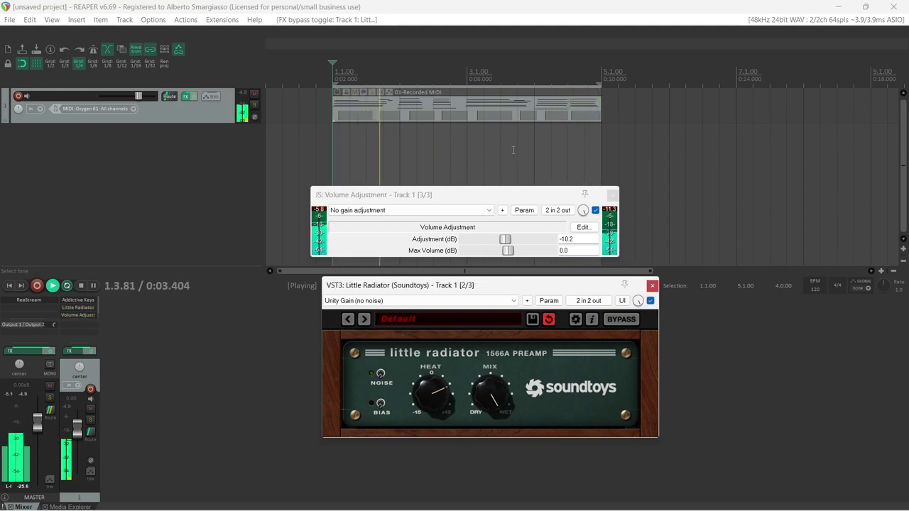
pyautogui.press('space')
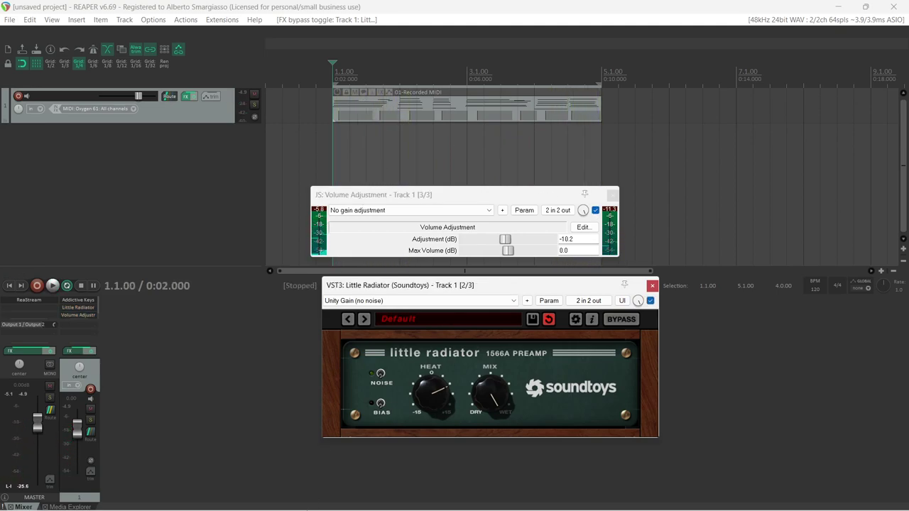